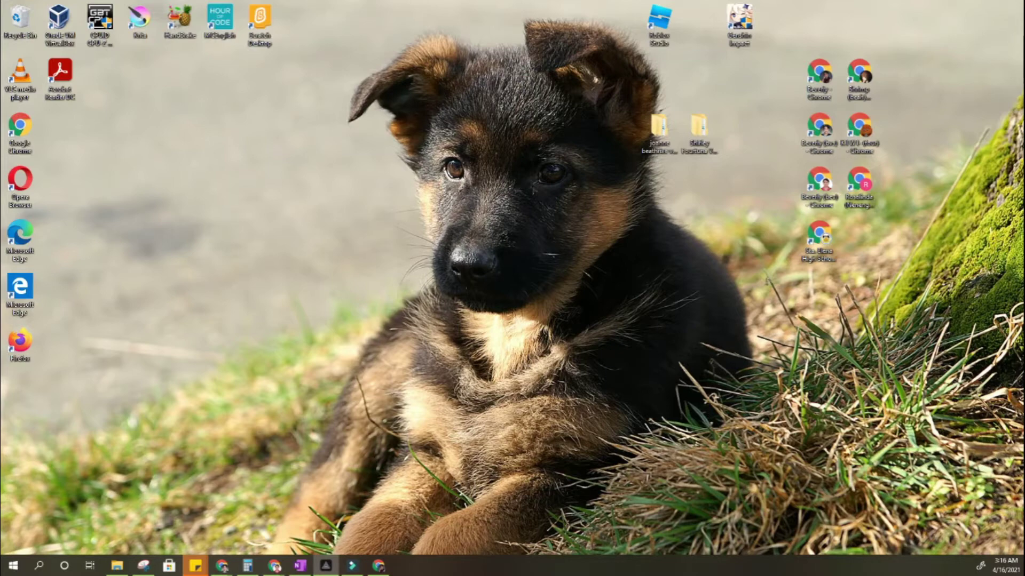
# Step: Bring up the teacher's Google Classroom classwork and open the form attached to What I Know_Module 2_Part1_Lesson 2
pyautogui.click(222, 566)
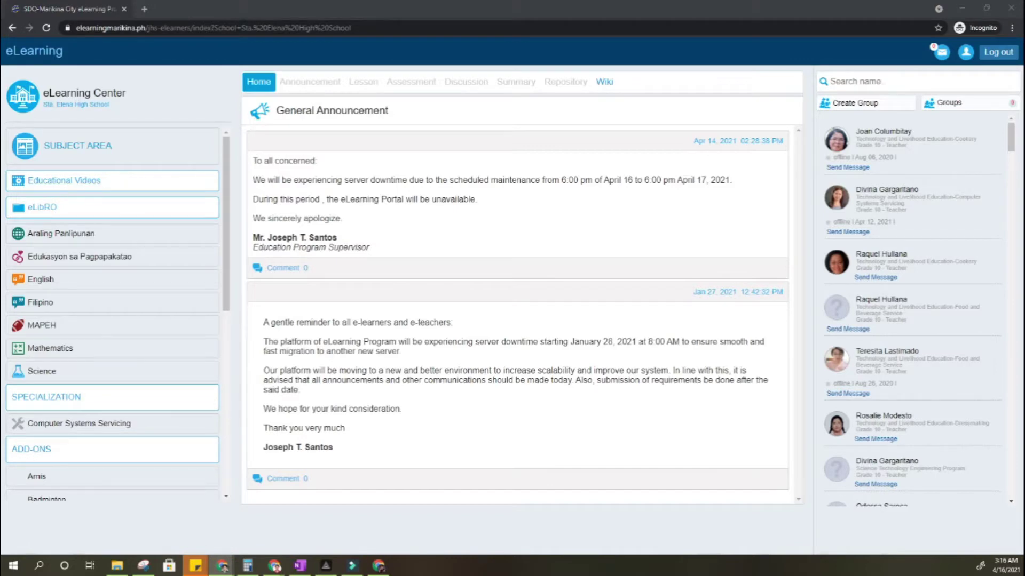
pyautogui.click(223, 567)
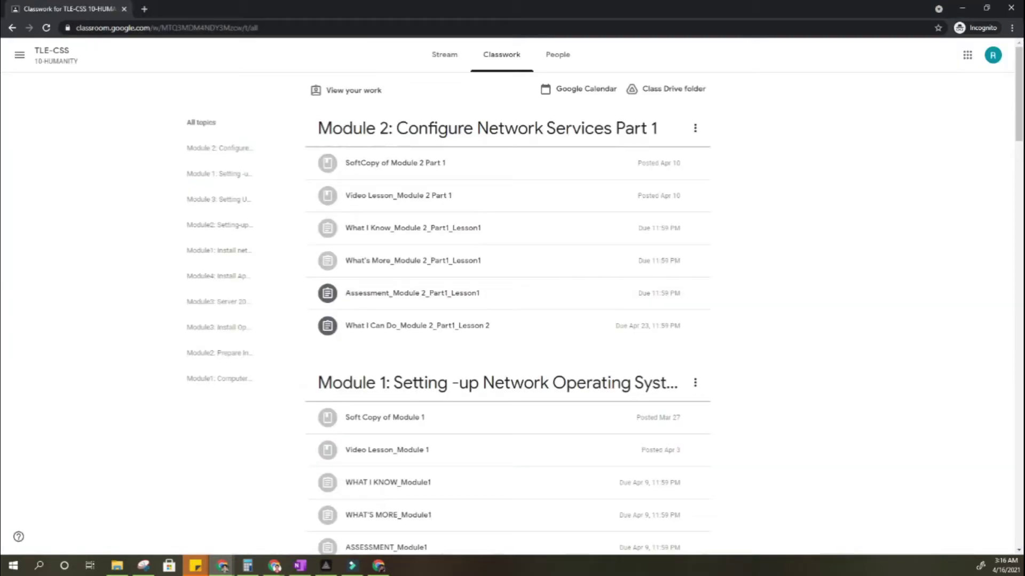
pyautogui.click(223, 567)
pyautogui.click(275, 567)
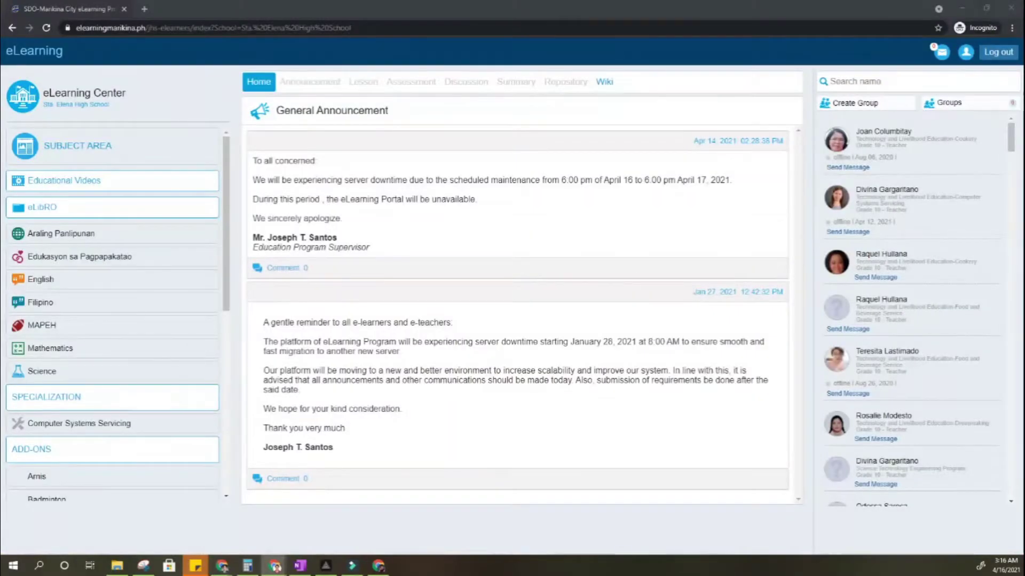
pyautogui.hotkey('alt', 'Tab')
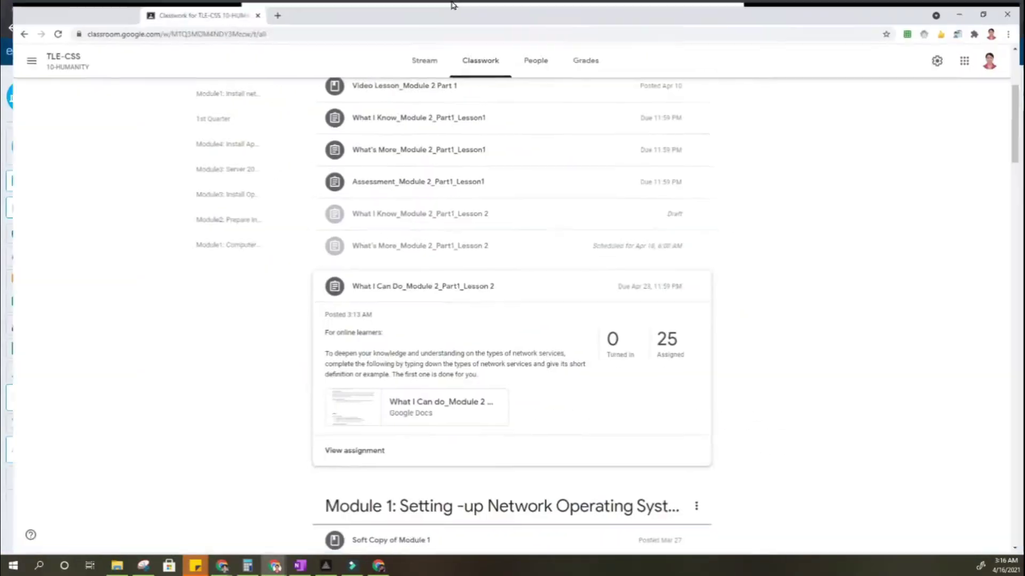
pyautogui.click(530, 289)
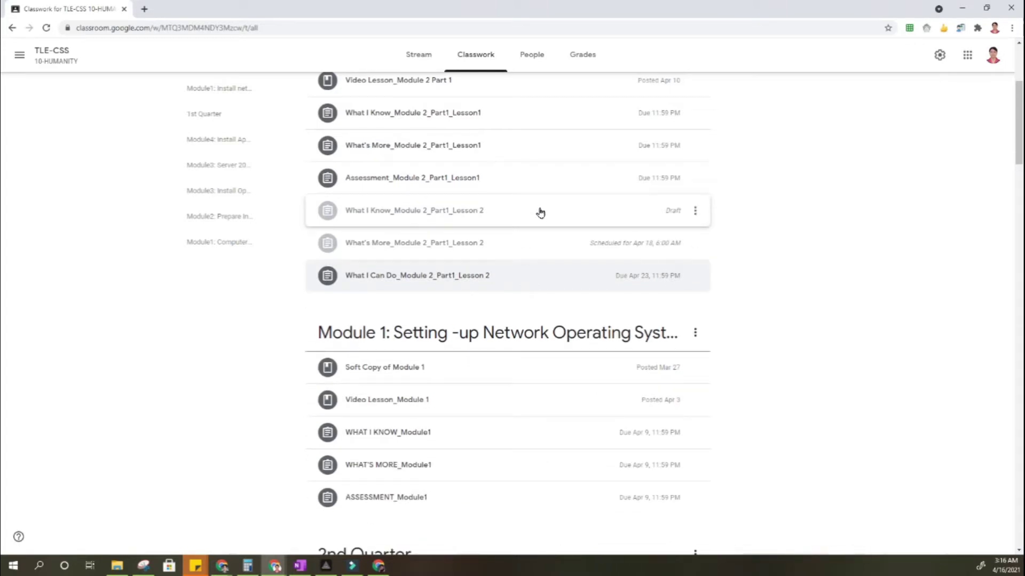
pyautogui.click(540, 213)
pyautogui.click(434, 295)
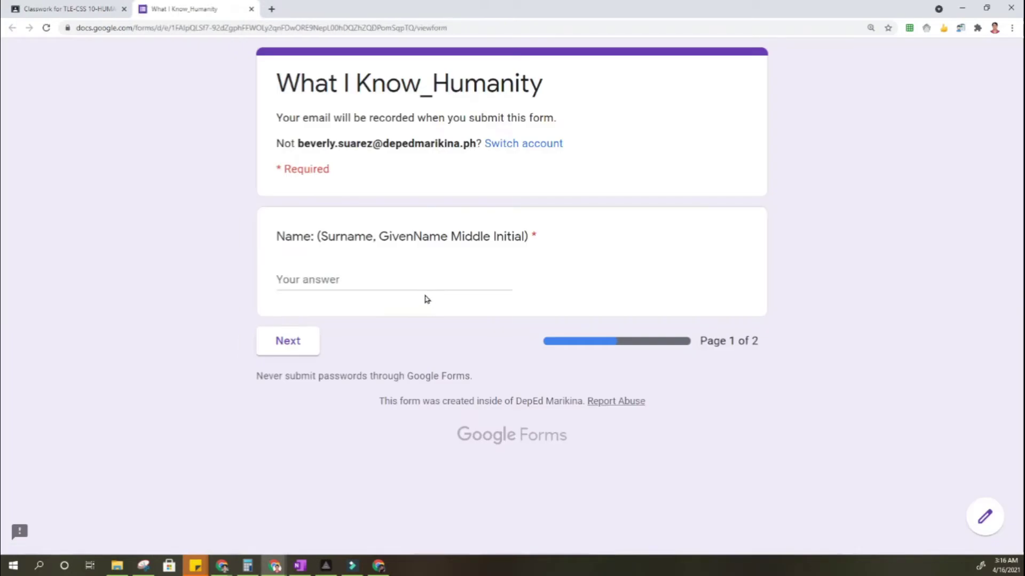
# Step: Fill the form's name field with asds and continue to the What I Know questions
pyautogui.click(397, 278)
pyautogui.write('asds')
pyautogui.click(287, 344)
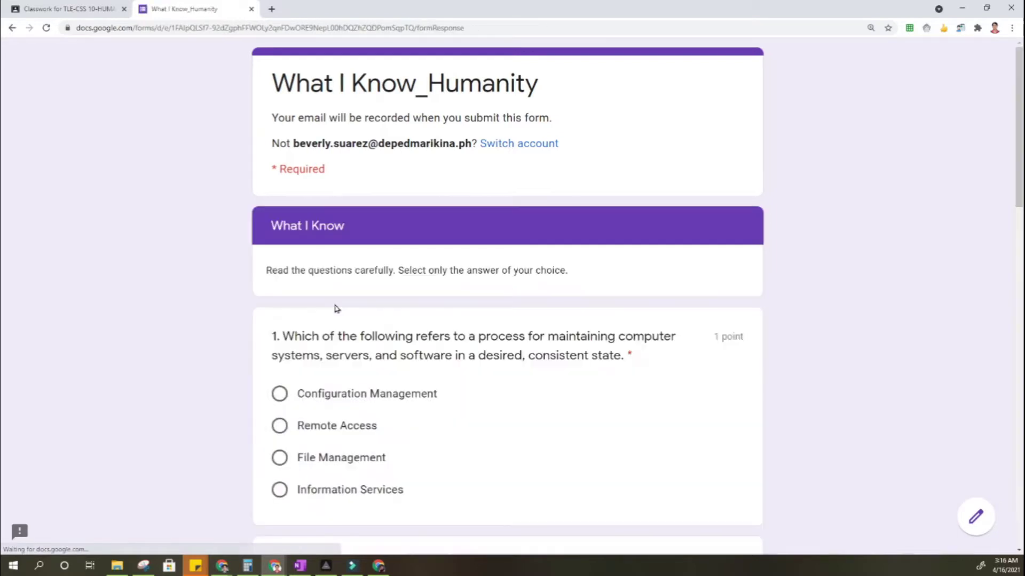
# Step: Answer question 1 with Configuration Management and question 2 with Print Services
pyautogui.scroll(-2, 337, 309)
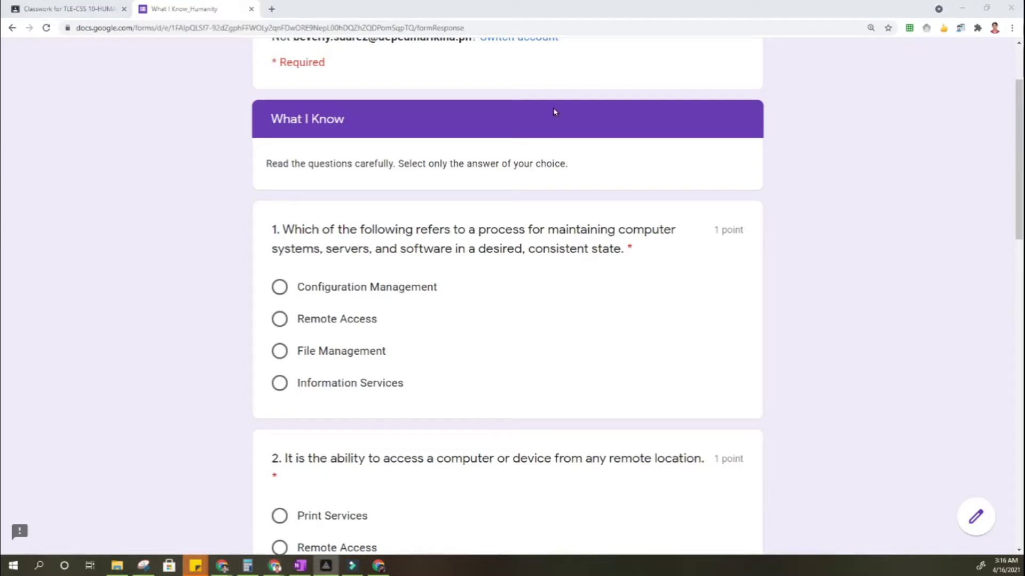
pyautogui.click(279, 287)
pyautogui.scroll(-2, 304, 279)
pyautogui.click(280, 355)
pyautogui.scroll(-3, 281, 363)
pyautogui.scroll(4, 287, 426)
pyautogui.scroll(-4, 286, 426)
pyautogui.scroll(5, 288, 427)
pyautogui.scroll(-5, 289, 427)
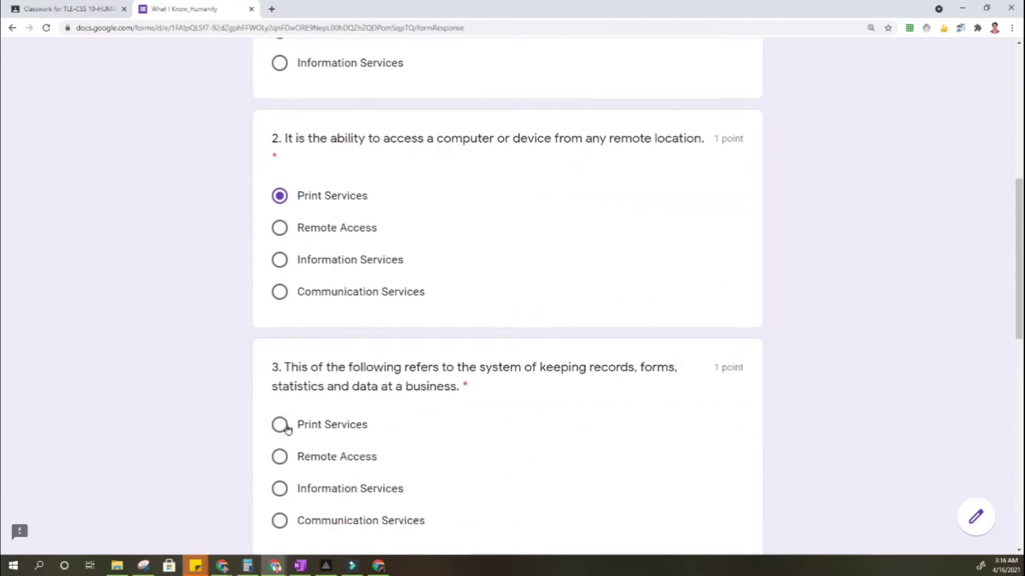
# Step: Answer questions 3, 4 and 5 of the form with Print Services
pyautogui.click(282, 425)
pyautogui.scroll(-5, 283, 425)
pyautogui.click(281, 409)
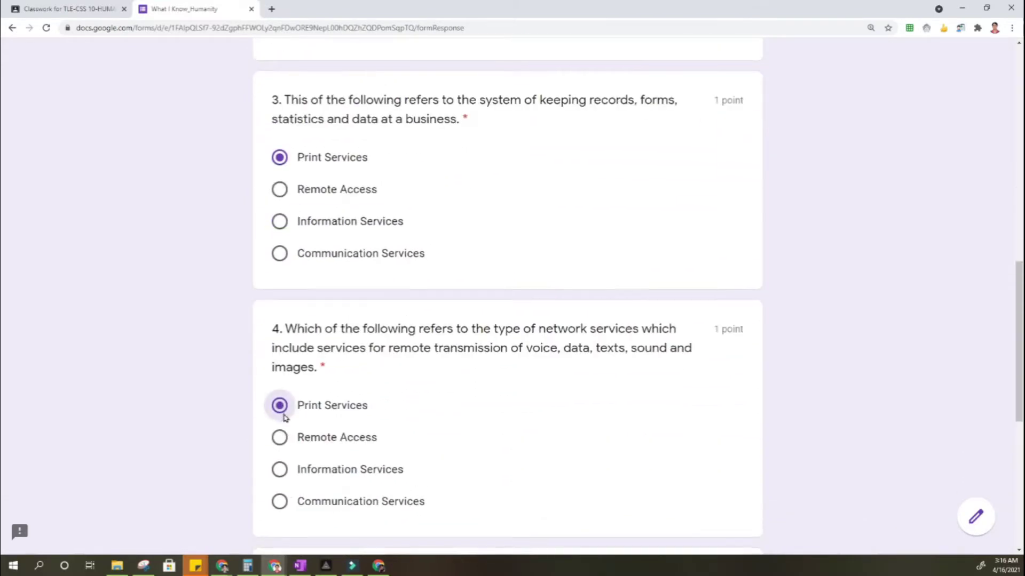
pyautogui.scroll(-5, 284, 427)
pyautogui.click(280, 353)
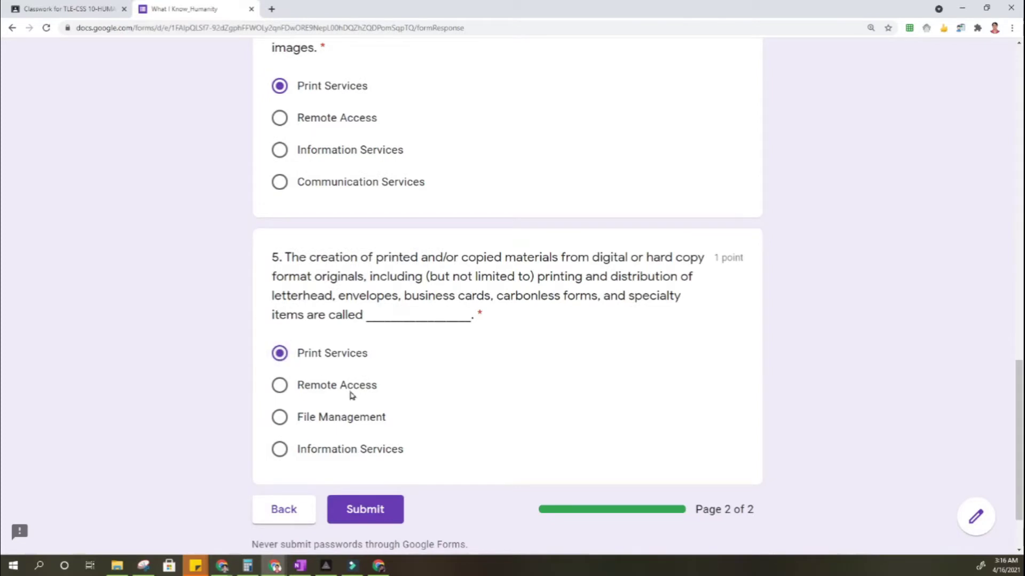
pyautogui.scroll(-1, 325, 384)
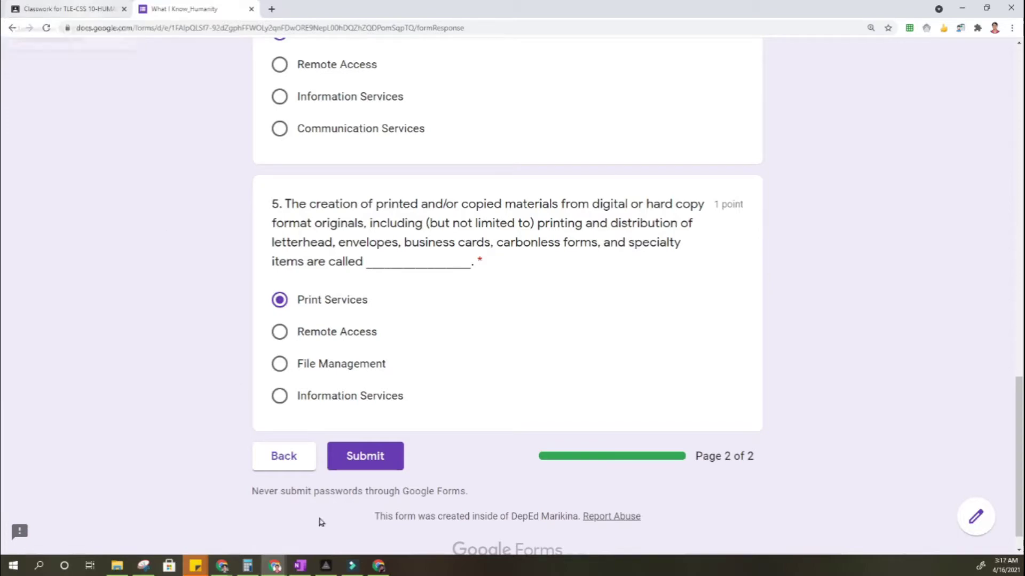
# Step: Switch to the OneNote module and view the What's In activity on page 9
pyautogui.click(300, 566)
pyautogui.scroll(-3, 438, 299)
pyautogui.scroll(-15, 438, 299)
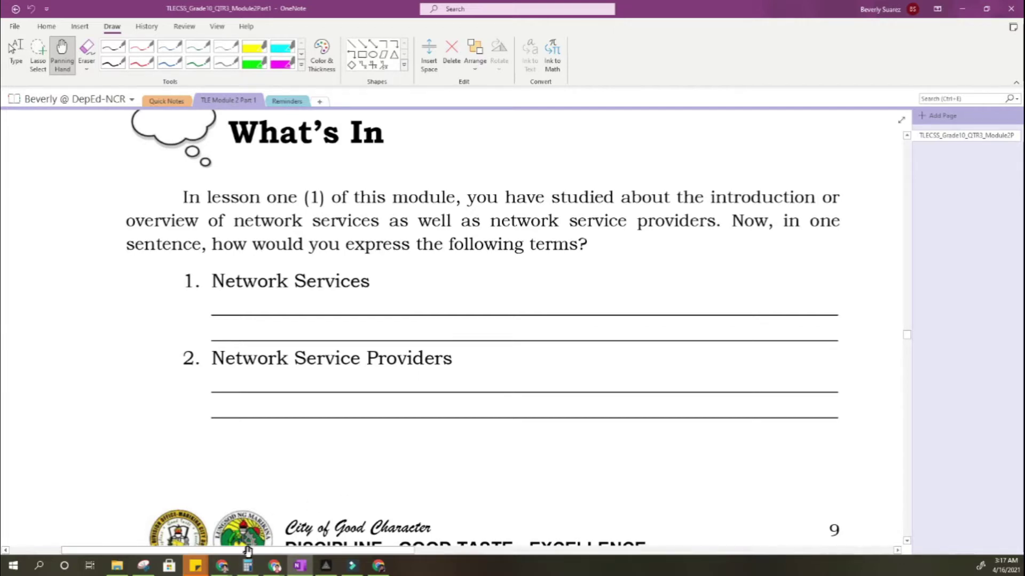
# Step: Switch to the eLearning portal in Chrome and open the Computer Systems Servicing subject
pyautogui.moveTo(234, 573)
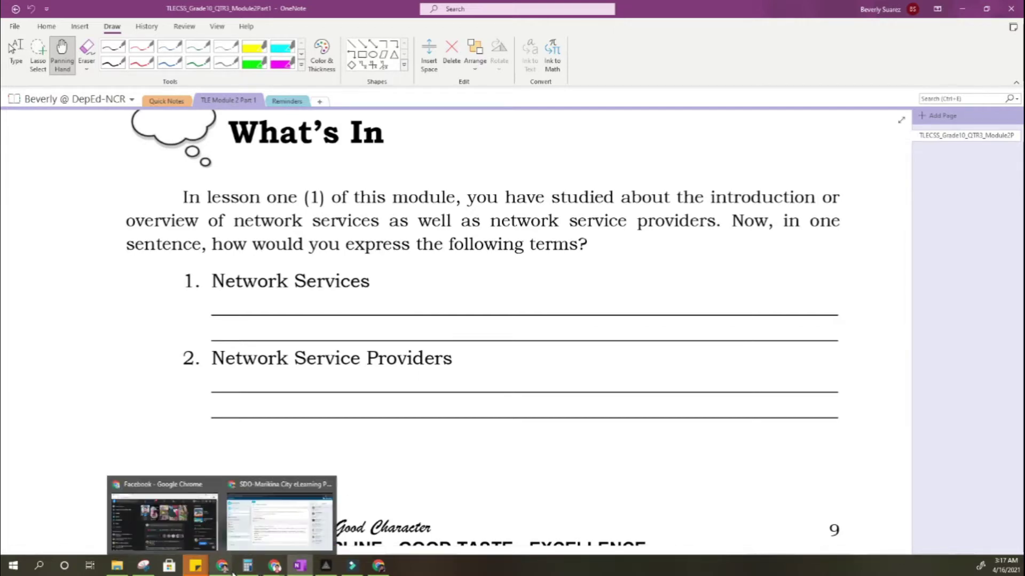
pyautogui.click(275, 541)
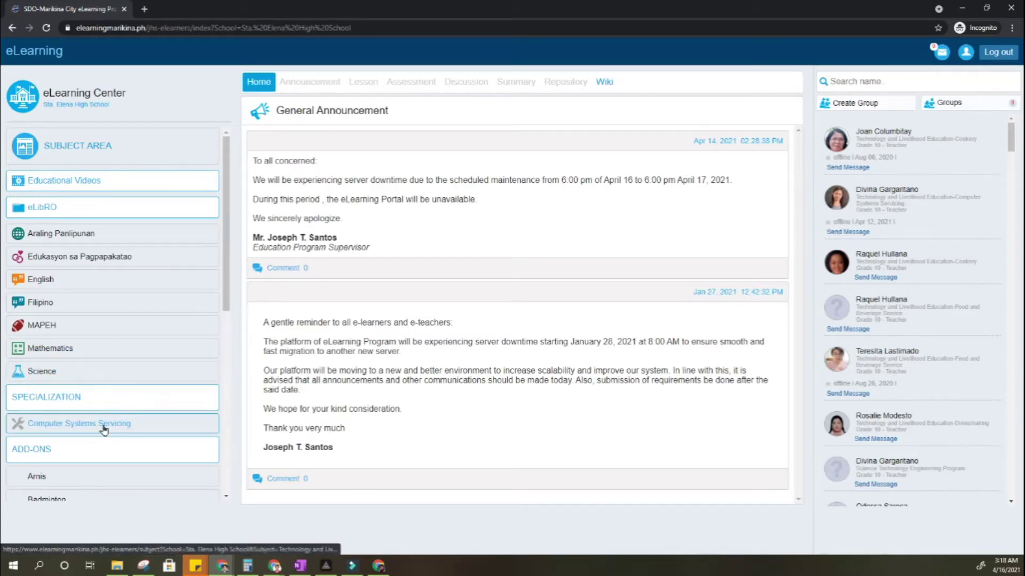
pyautogui.click(145, 430)
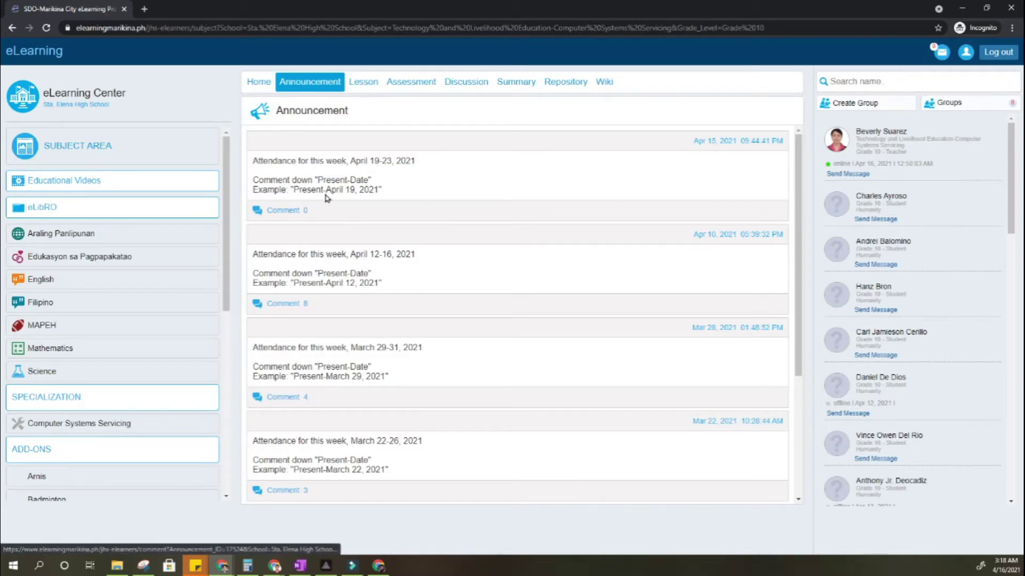
# Step: Draft the comment "Present-April 19, 2021" on the April 19-23 attendance announcement, and return to the announcements without posting it
pyautogui.moveTo(268, 159); pyautogui.dragTo(293, 190)
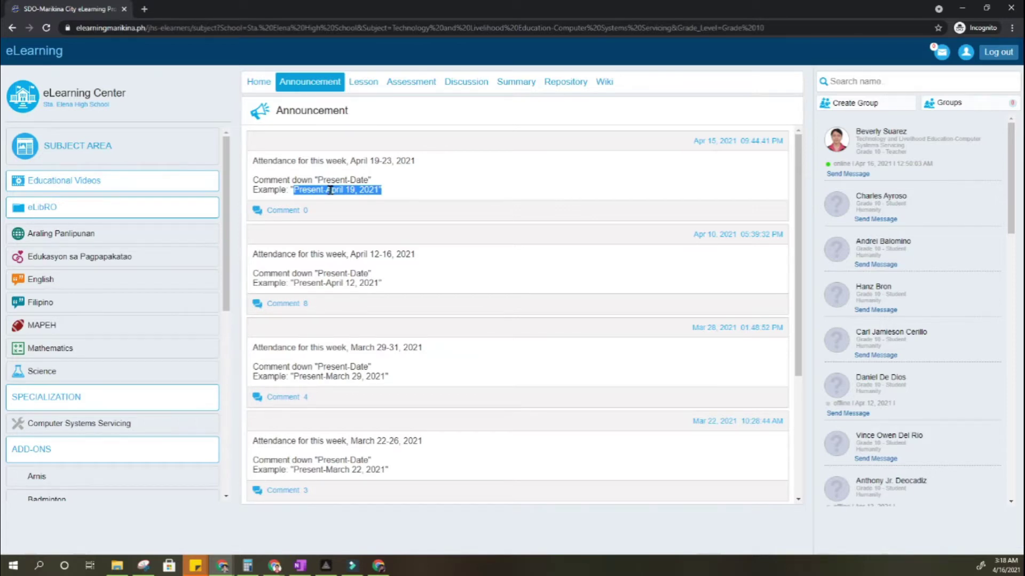
pyautogui.click(290, 211)
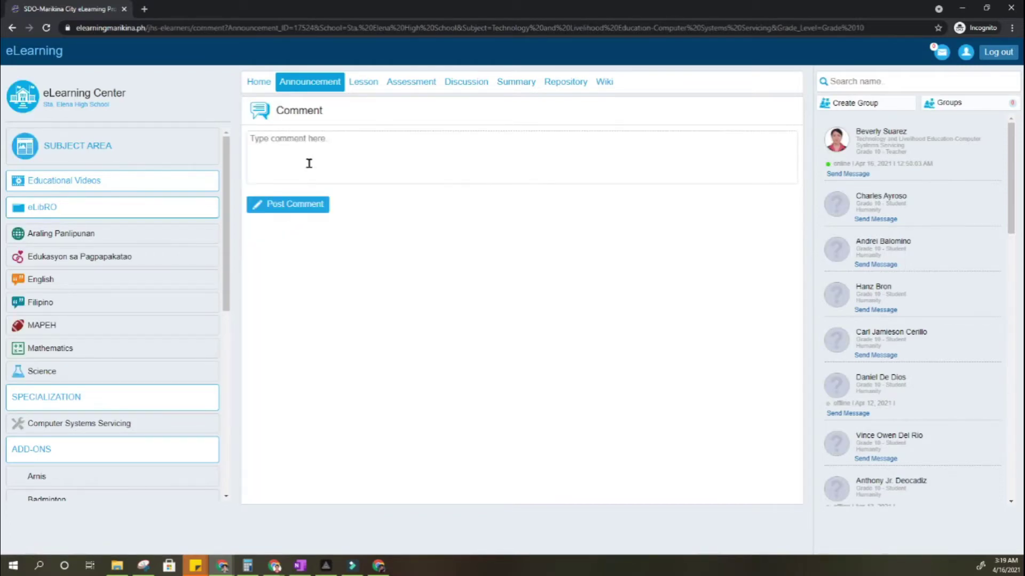
pyautogui.write('Present')
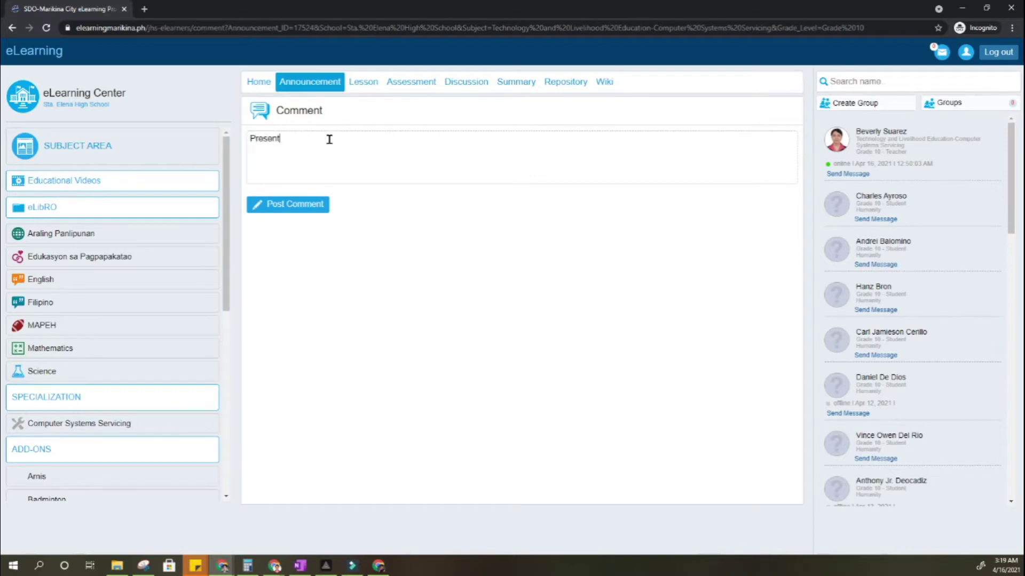
pyautogui.write('-April 19, 2021')
pyautogui.click(331, 86)
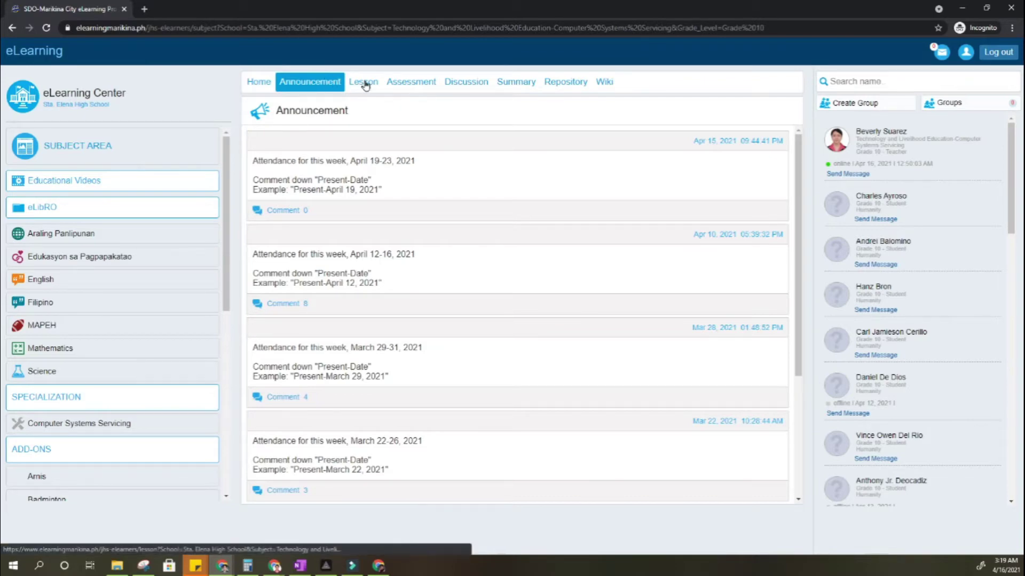
# Step: Open the subject's Discussion page and look through the Module2 Part1 Lesson 2 topics and their questions
pyautogui.click(300, 566)
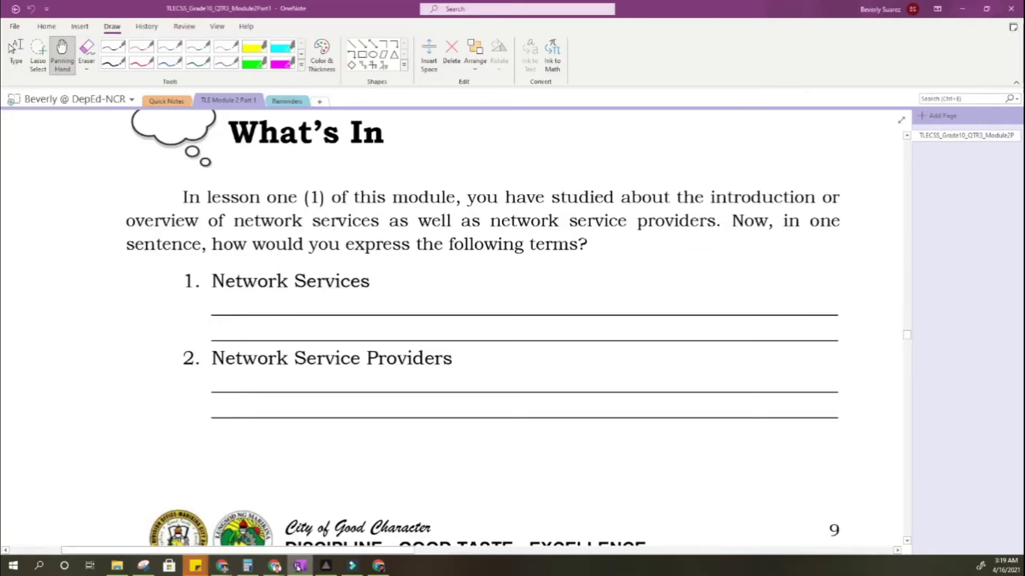
pyautogui.click(300, 566)
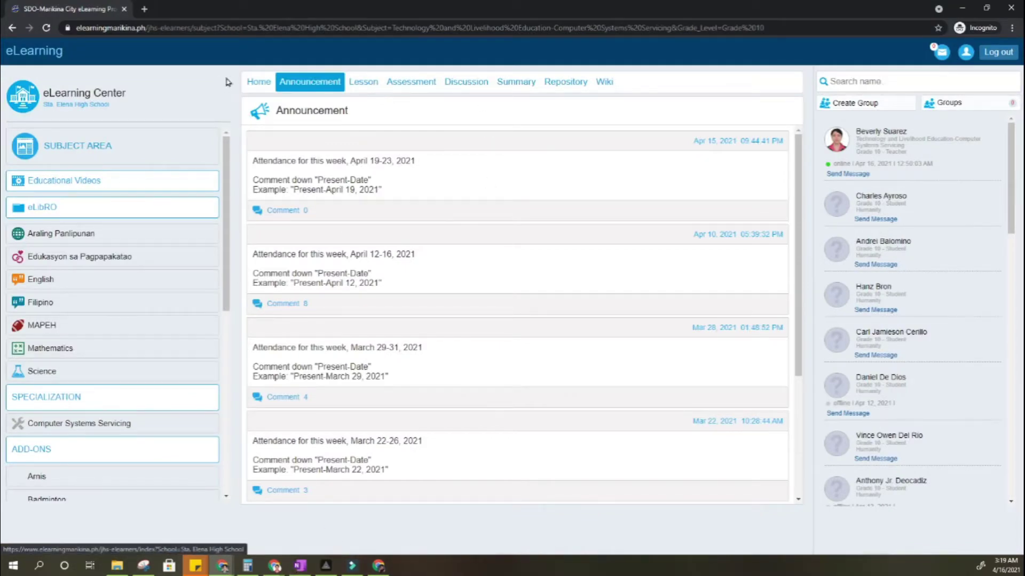
pyautogui.click(472, 87)
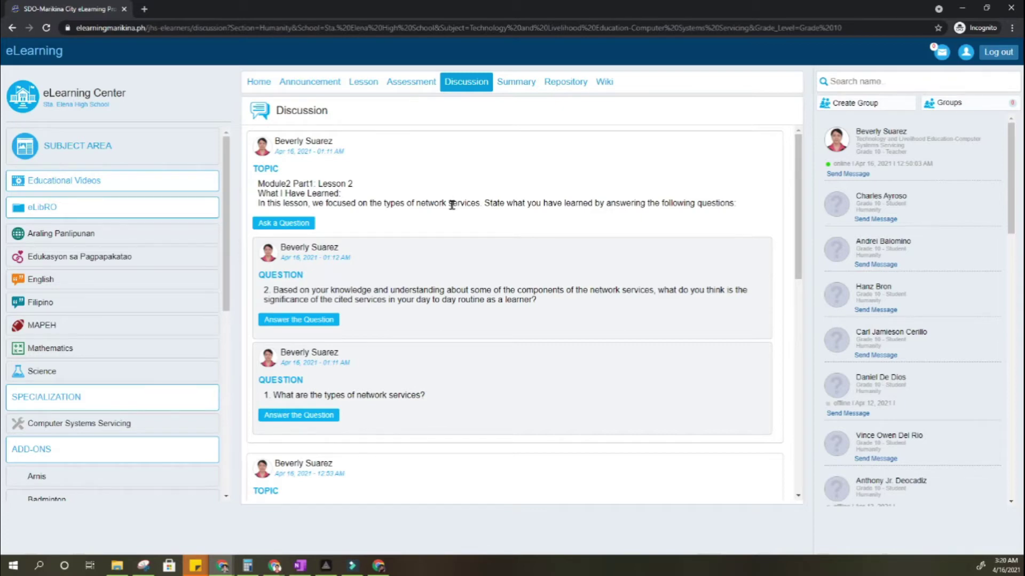
pyautogui.scroll(-1, 452, 205)
pyautogui.scroll(-2, 454, 210)
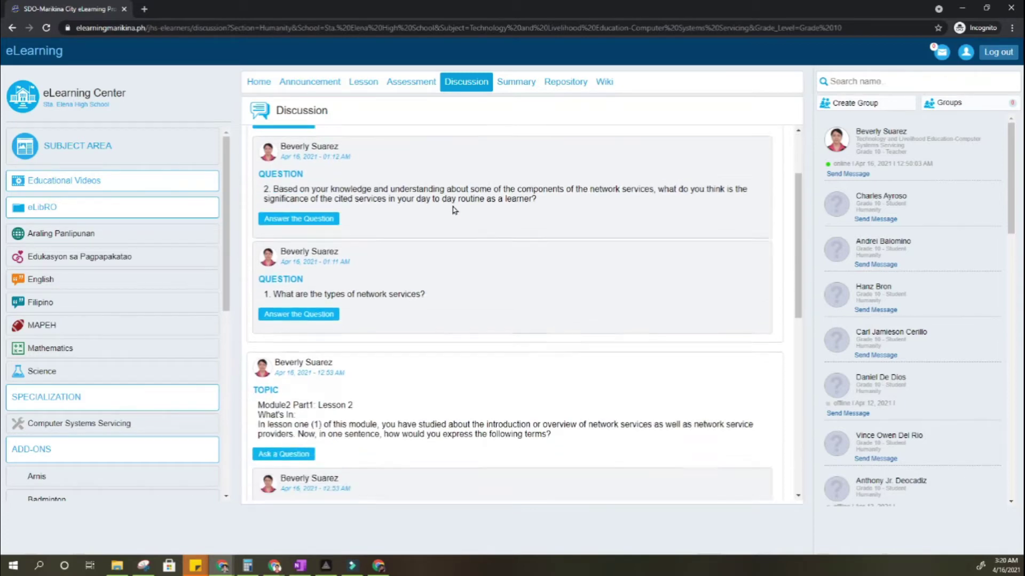
pyautogui.scroll(-1, 454, 210)
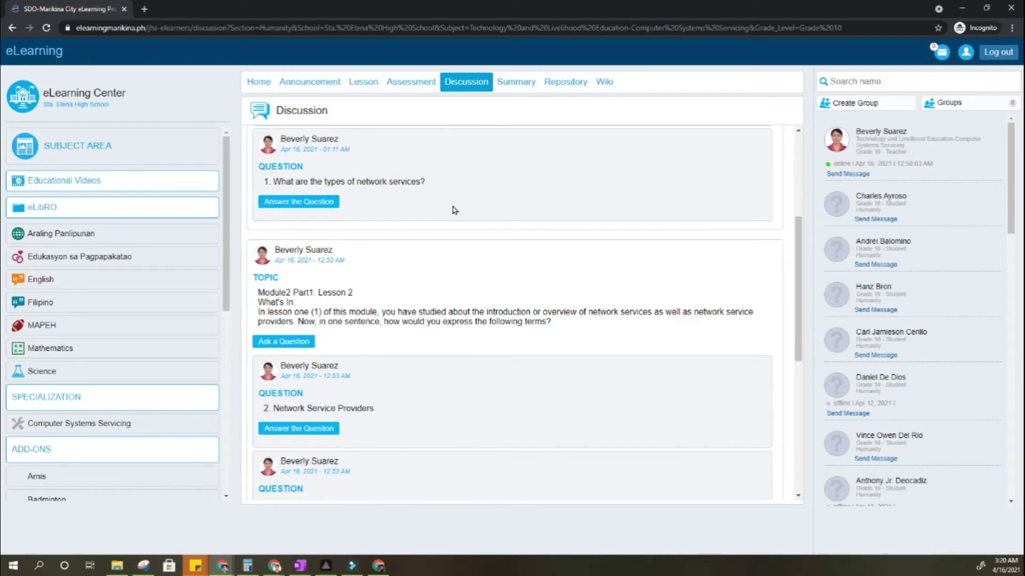
pyautogui.scroll(-1, 454, 209)
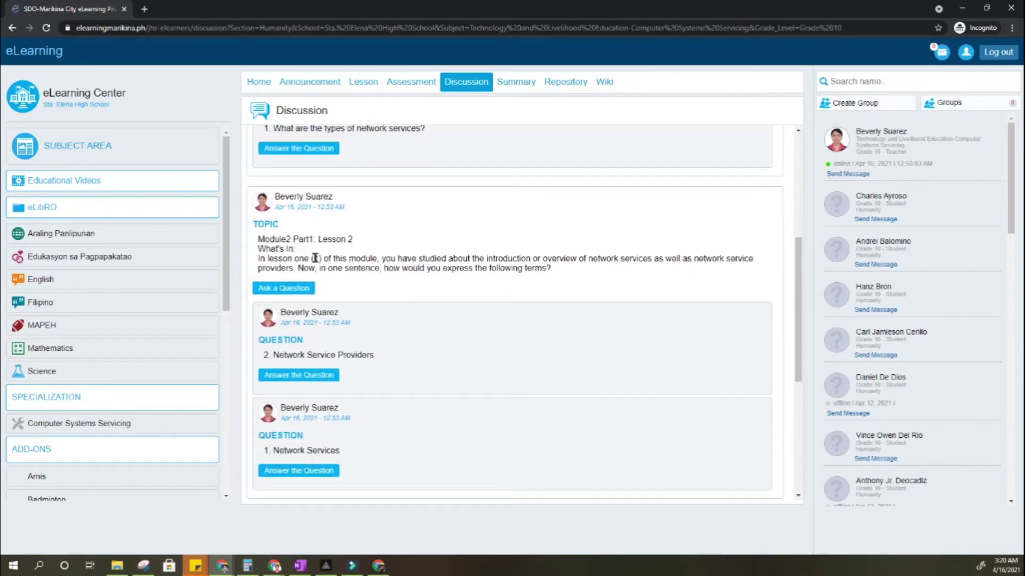
pyautogui.moveTo(264, 239); pyautogui.dragTo(391, 240)
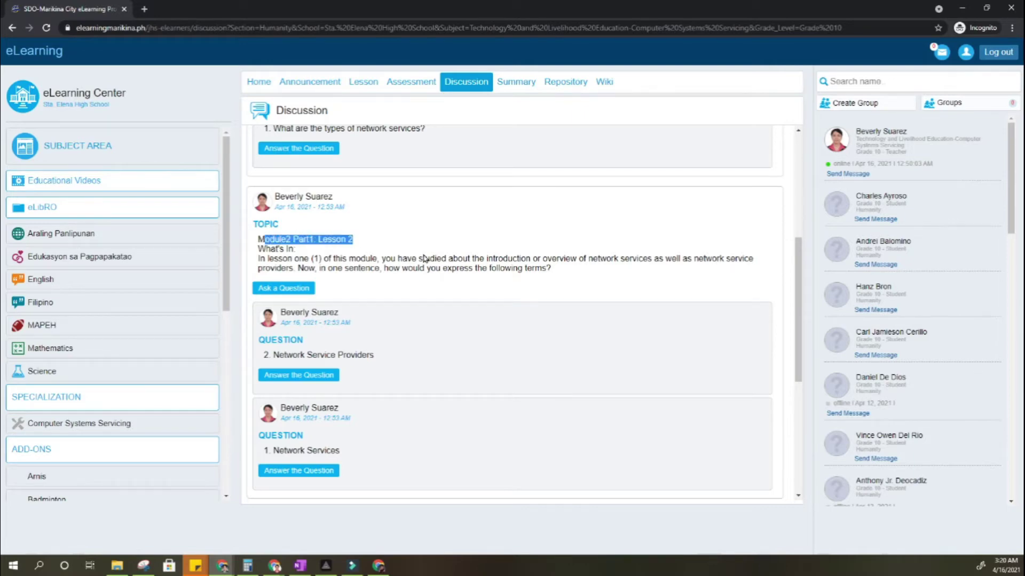
# Step: Review the sample question and student answer under the "What is Network Operating System?" topic
pyautogui.scroll(-5, 424, 259)
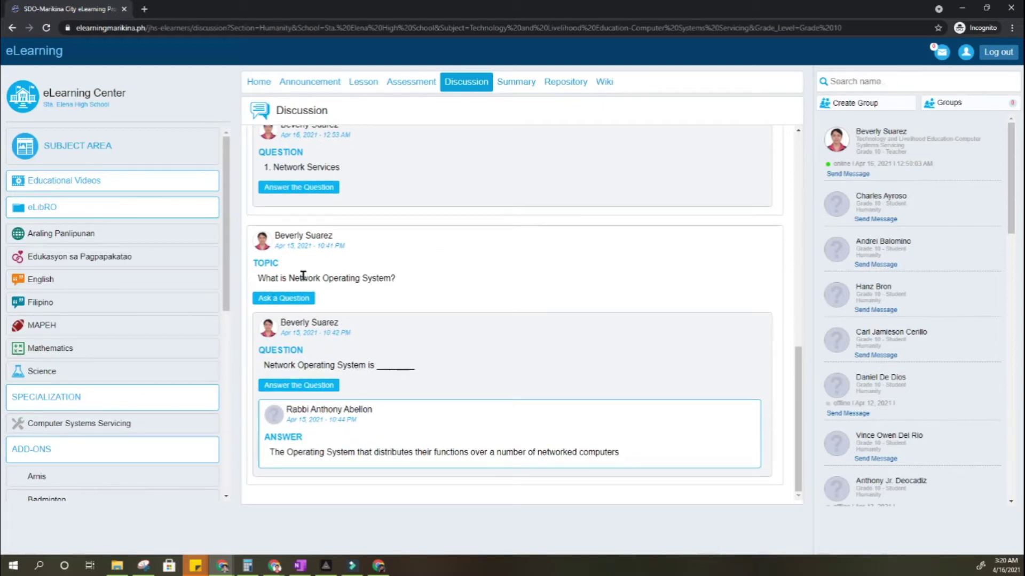
pyautogui.moveTo(308, 365); pyautogui.dragTo(408, 365)
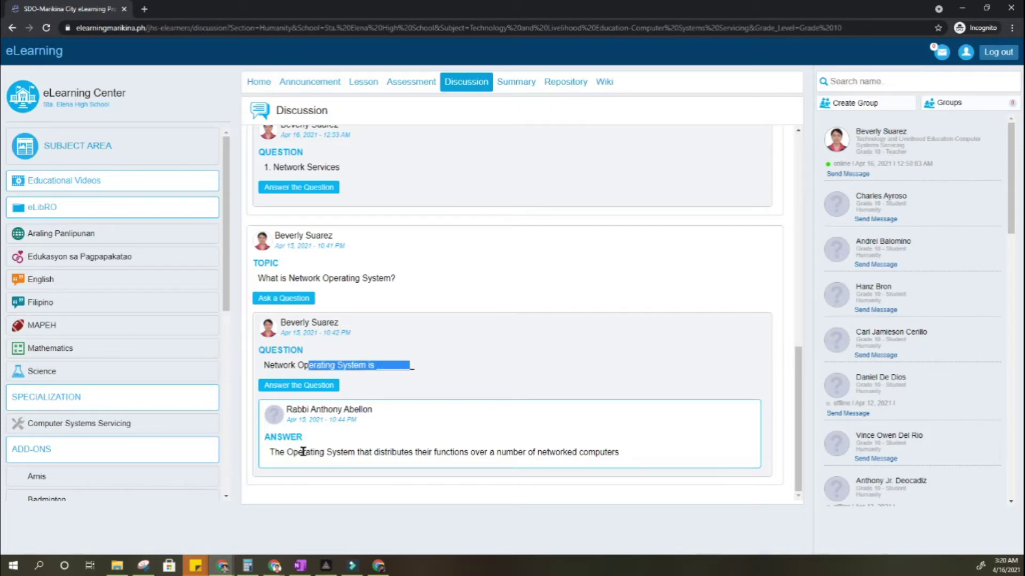
pyautogui.moveTo(302, 452); pyautogui.dragTo(646, 454)
# Step: Examine the Lesson 2 What's In topic and its Network Services and Network Service Providers questions
pyautogui.scroll(3, 630, 452)
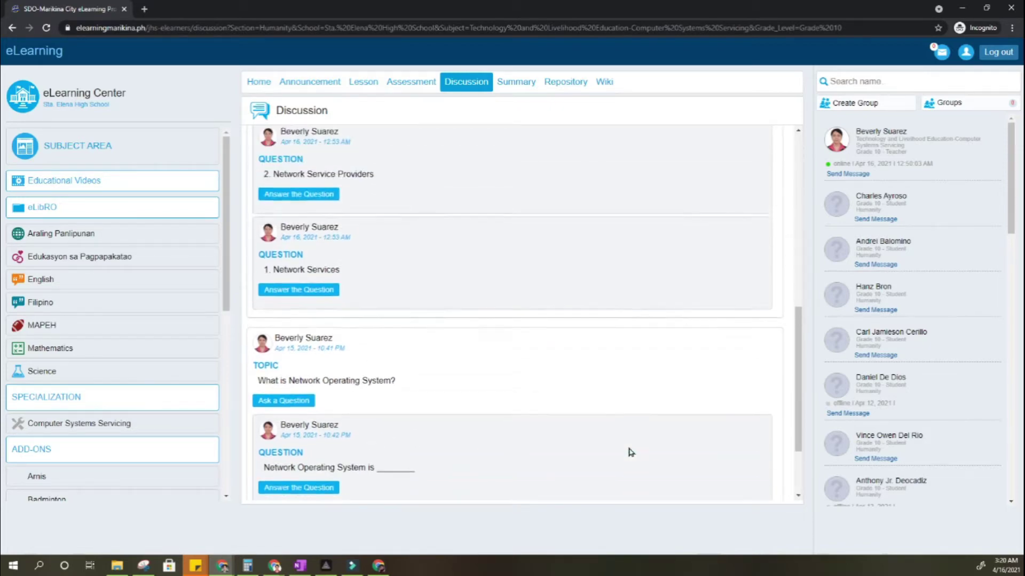
pyautogui.scroll(2, 630, 452)
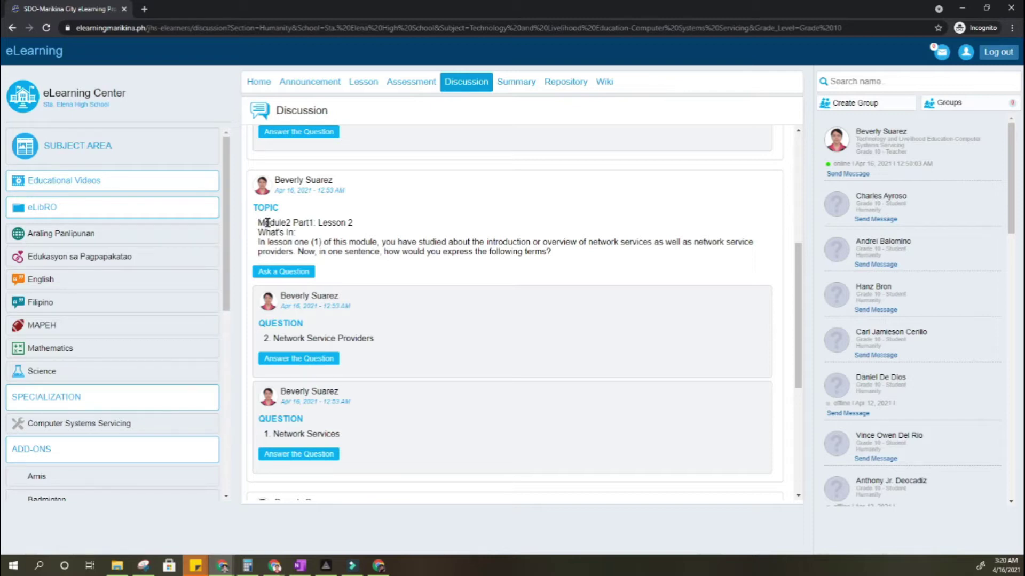
pyautogui.moveTo(270, 223); pyautogui.dragTo(366, 224)
pyautogui.click(385, 236)
pyautogui.moveTo(267, 233); pyautogui.dragTo(314, 243)
pyautogui.moveTo(284, 435); pyautogui.dragTo(335, 435)
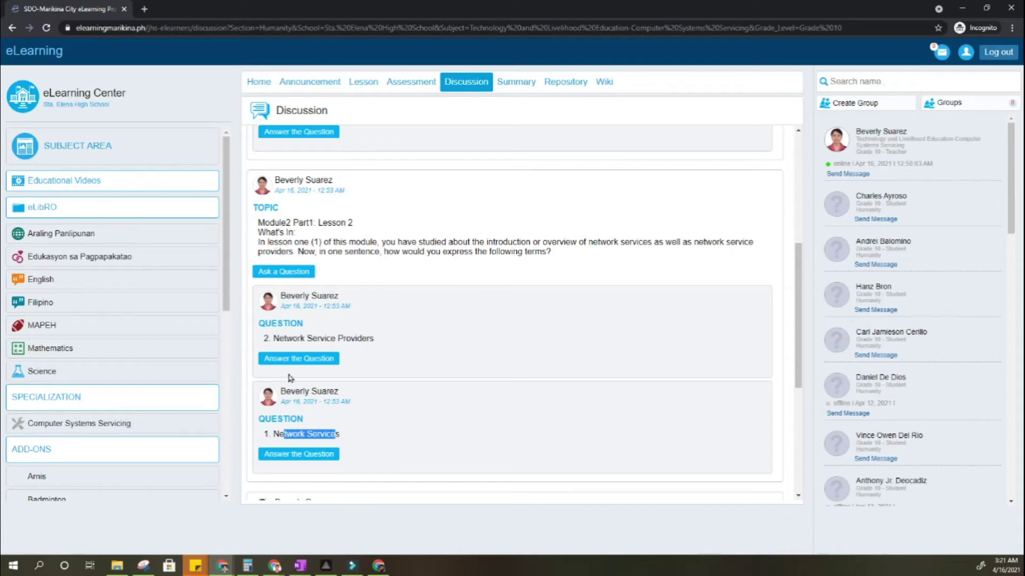
pyautogui.moveTo(286, 338); pyautogui.dragTo(361, 337)
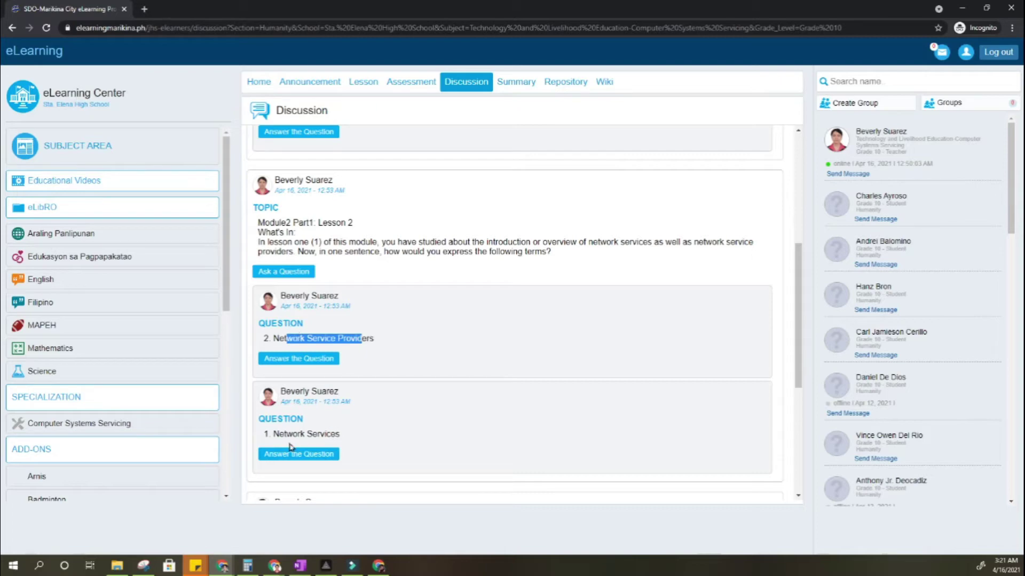
pyautogui.moveTo(278, 434); pyautogui.dragTo(320, 434)
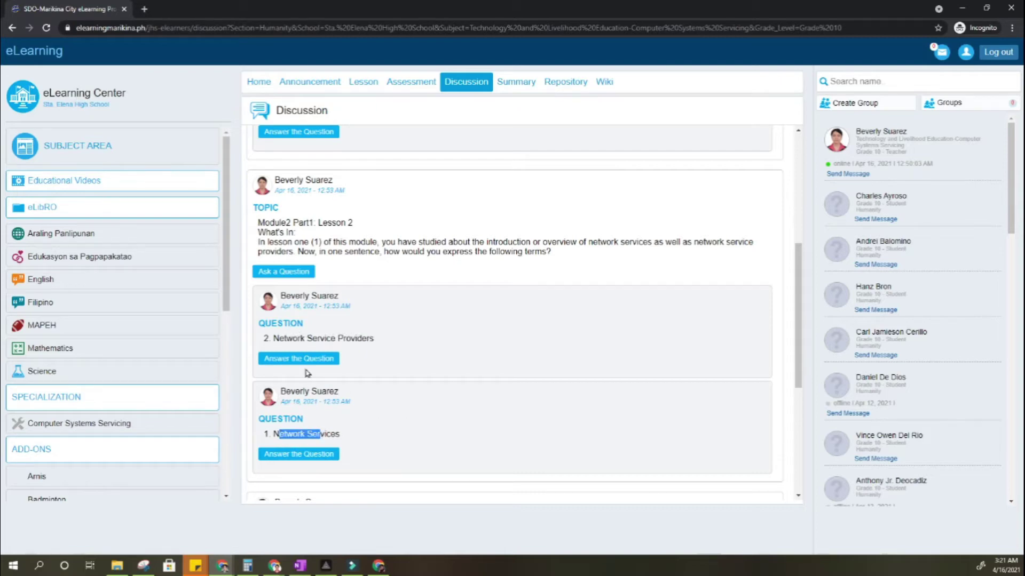
pyautogui.moveTo(292, 338); pyautogui.dragTo(357, 338)
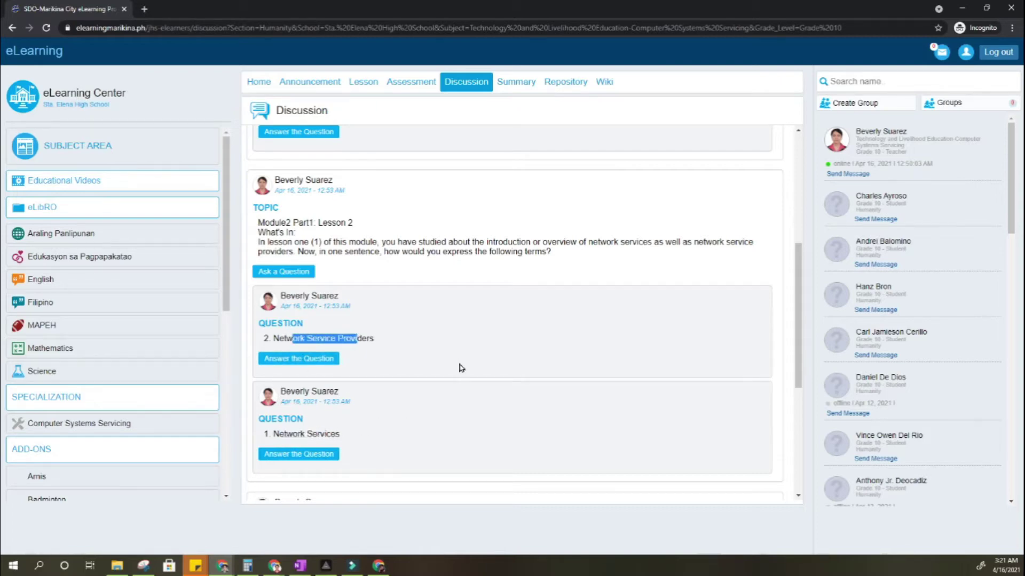
# Step: Draft the answer "Network is the hafdkf" to the Network Services question, and return to the Discussion page without posting it
pyautogui.click(461, 377)
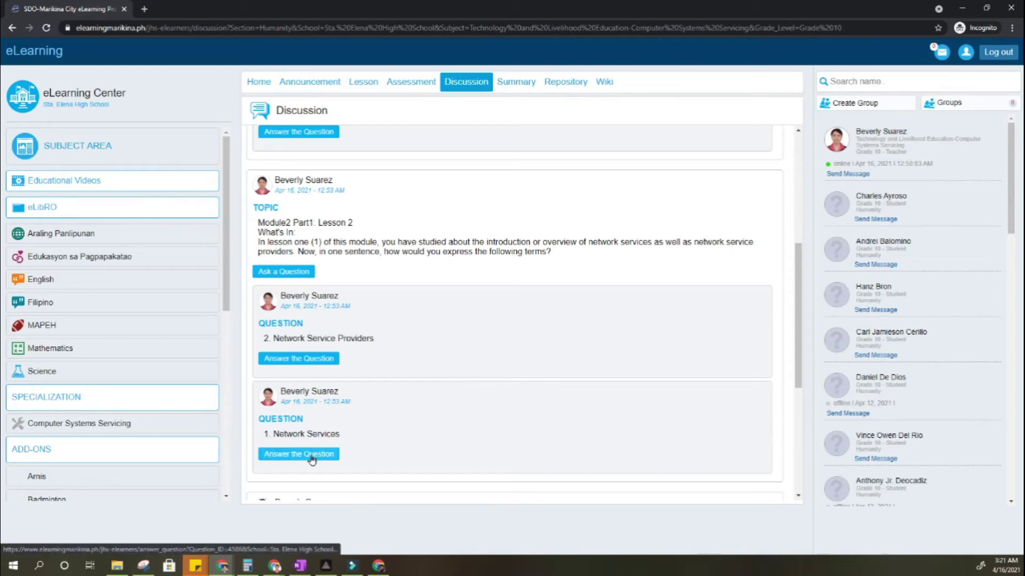
pyautogui.moveTo(272, 434); pyautogui.dragTo(344, 434)
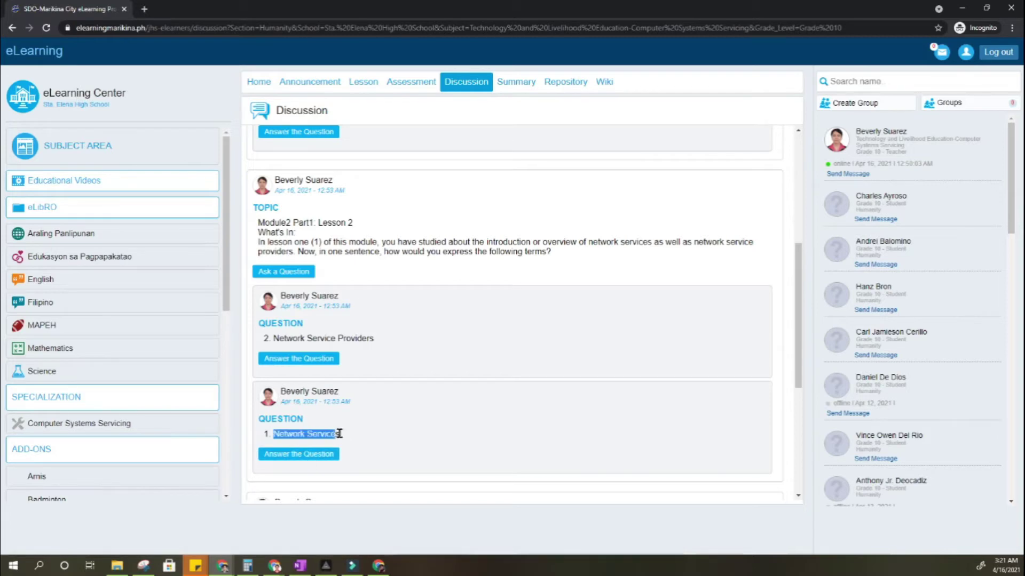
pyautogui.click(322, 455)
pyautogui.click(372, 273)
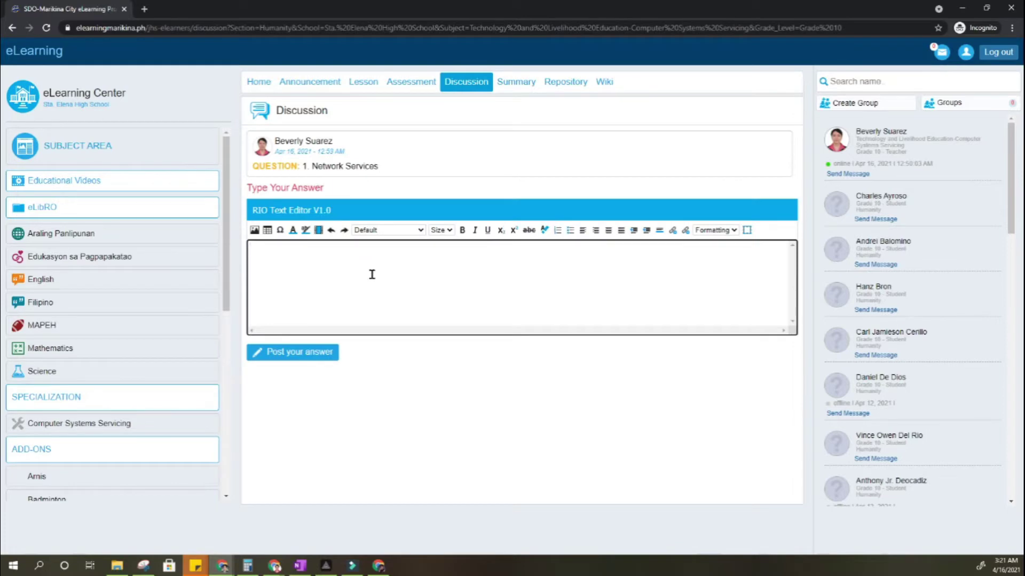
pyautogui.write('Network is the hafdkf')
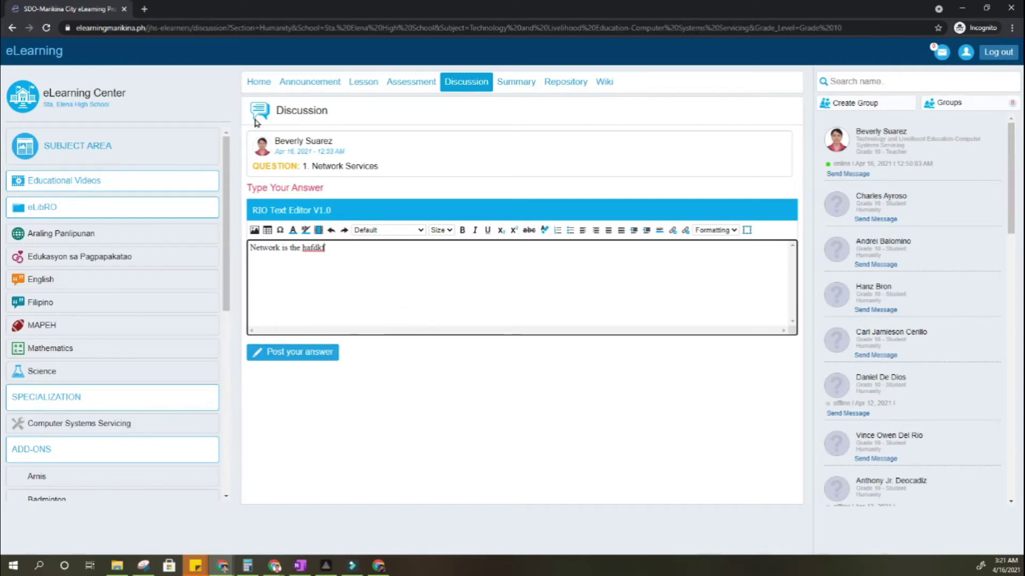
pyautogui.click(19, 32)
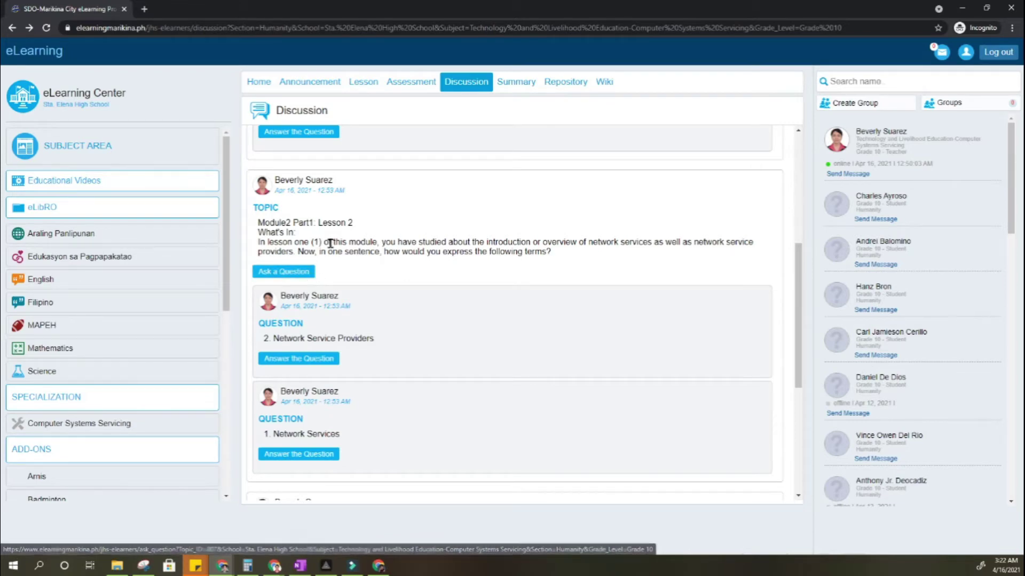
# Step: Read the Lesson 2 What's In instruction on expressing the network terms in one sentence
pyautogui.moveTo(330, 243); pyautogui.dragTo(457, 254)
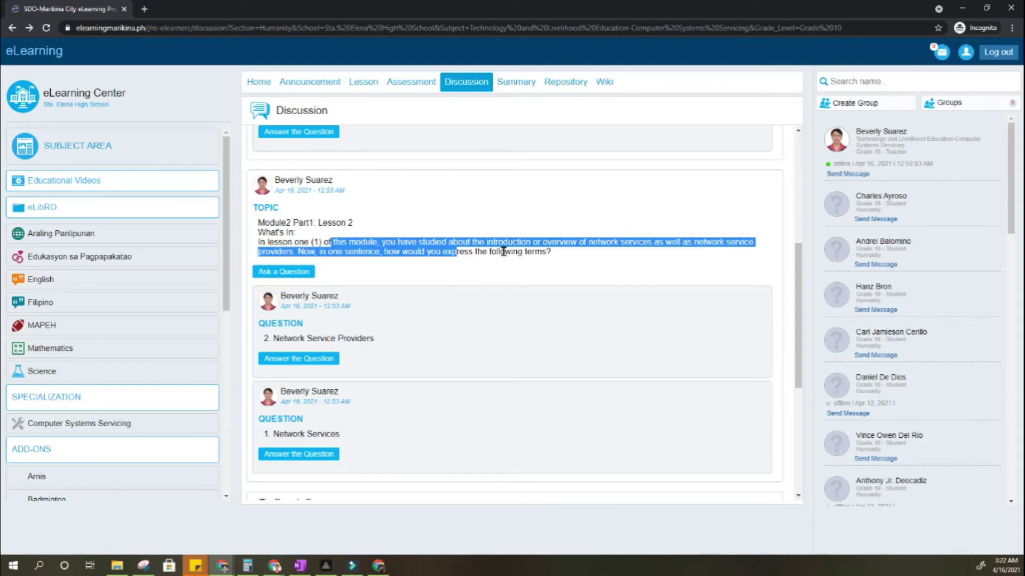
pyautogui.moveTo(503, 251); pyautogui.dragTo(462, 245)
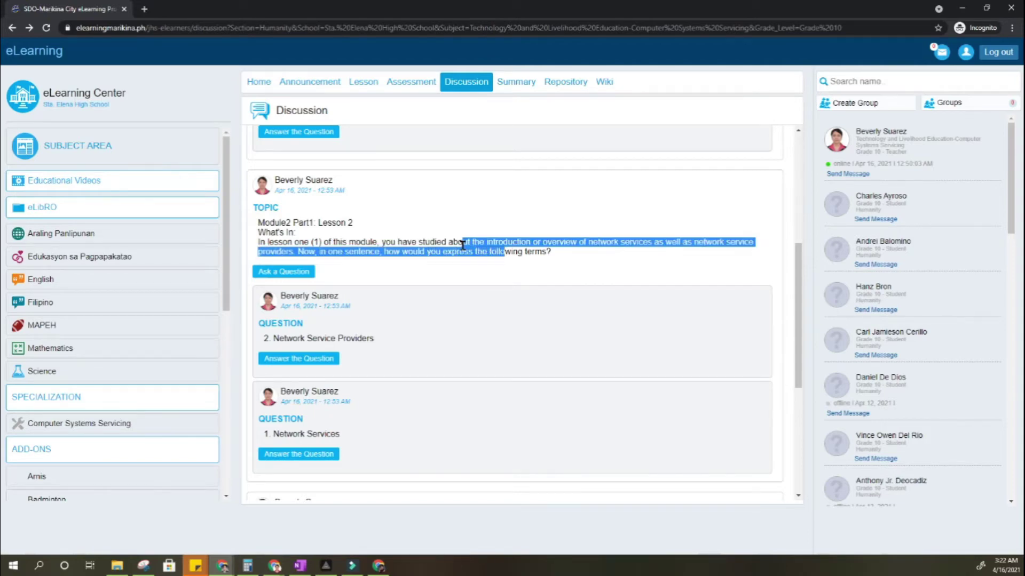
pyautogui.click(333, 248)
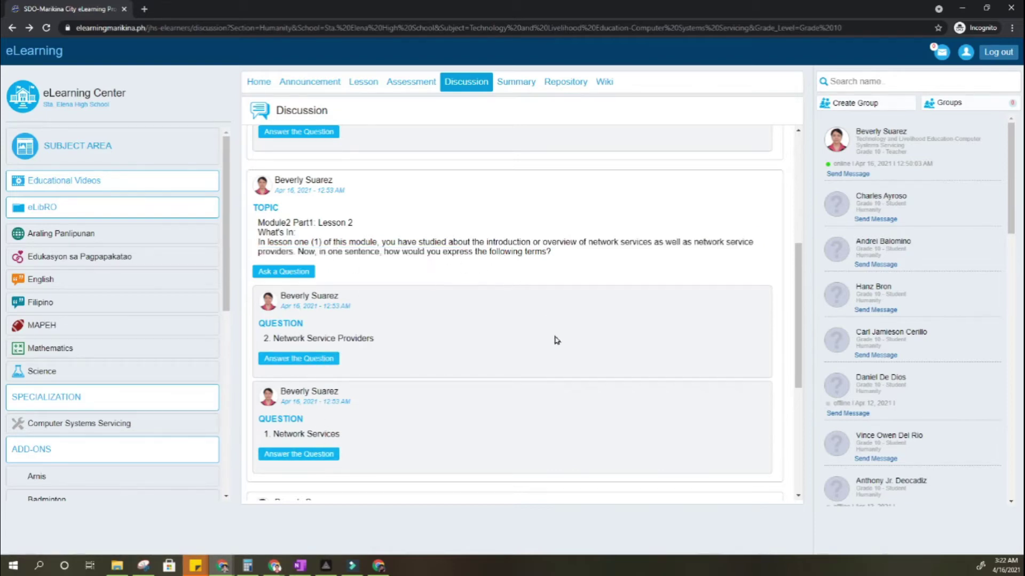
pyautogui.scroll(1, 555, 339)
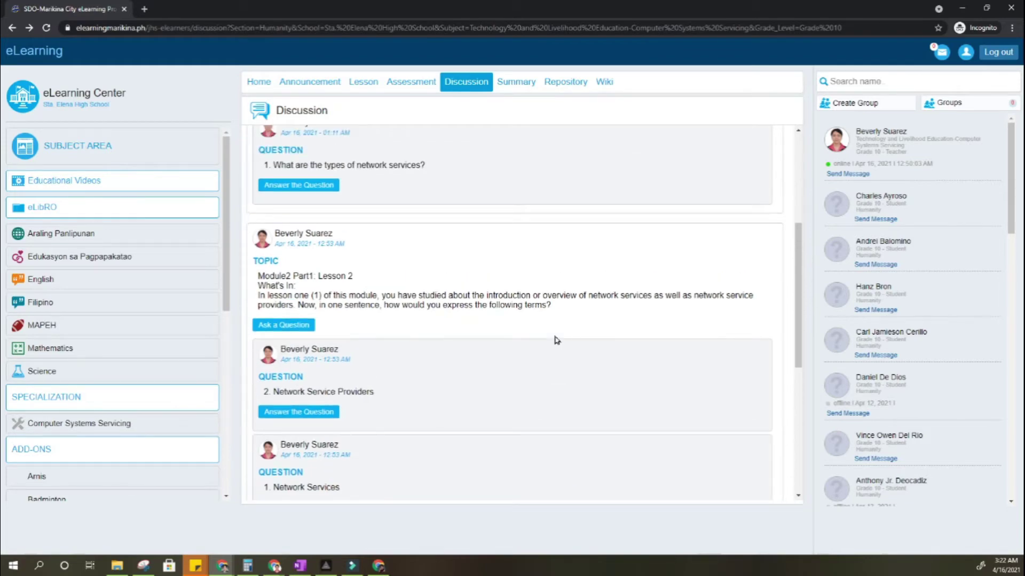
pyautogui.scroll(-1, 556, 340)
# Step: Switch to the OneNote copy of the module and look through it from What's In to the Activity 1 directions
pyautogui.click(300, 566)
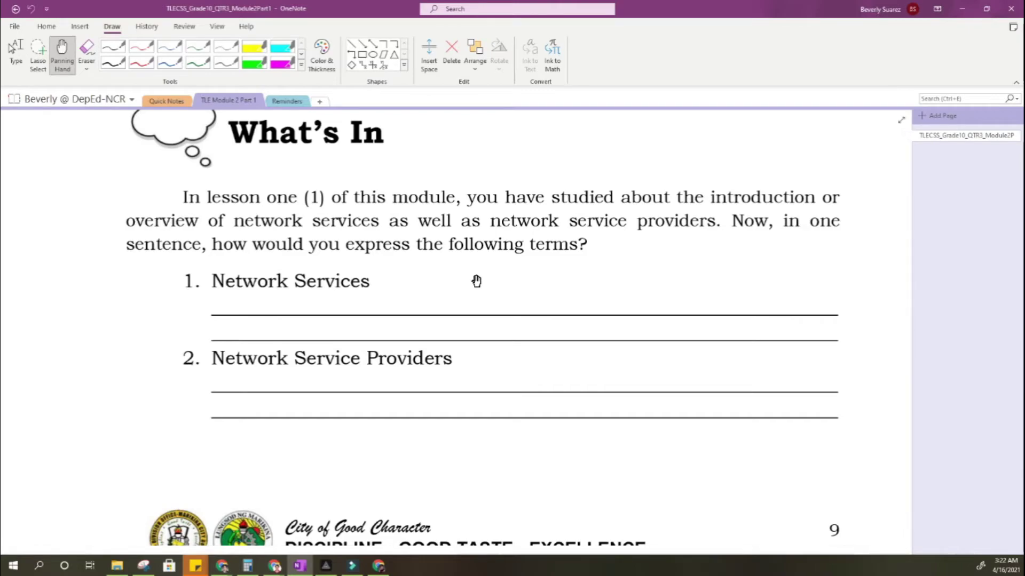
pyautogui.scroll(-10, 476, 281)
pyautogui.scroll(-20, 476, 281)
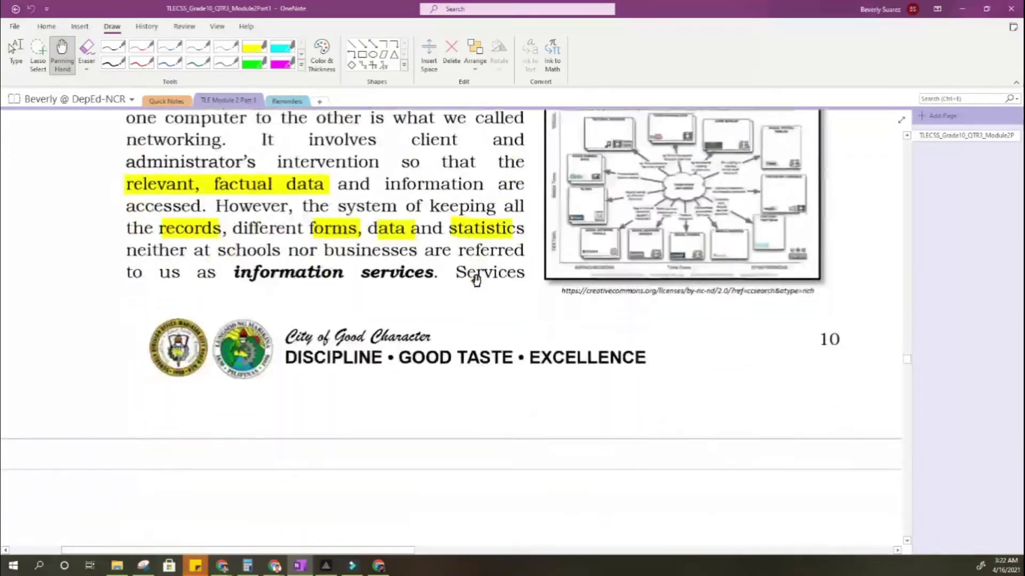
pyautogui.scroll(-20, 476, 281)
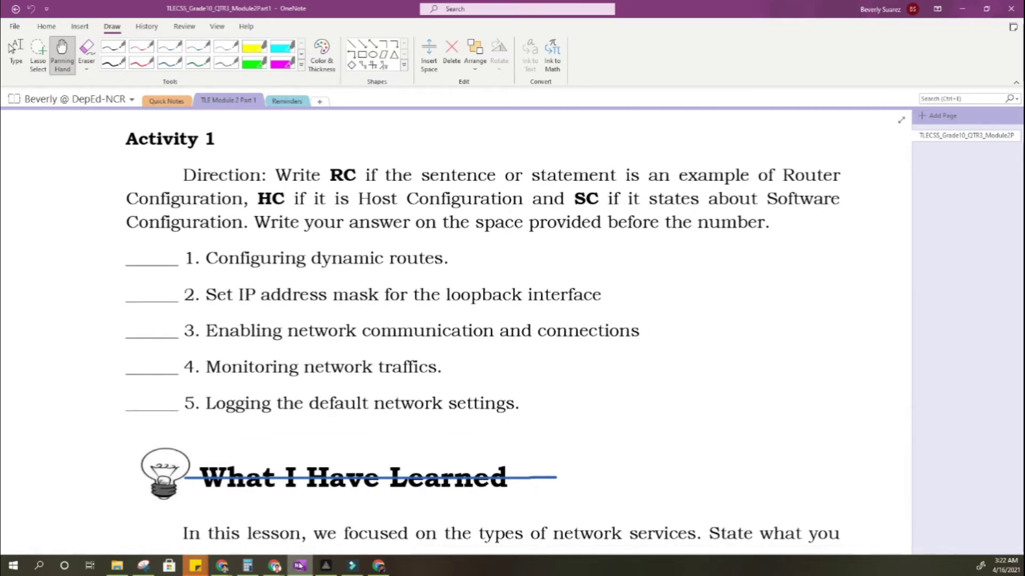
# Step: Switch to the teacher's Google Classroom classwork and open the What's More_Humanity form from the What's More_Module 2_Part1_Lesson 2 assignment
pyautogui.moveTo(283, 568)
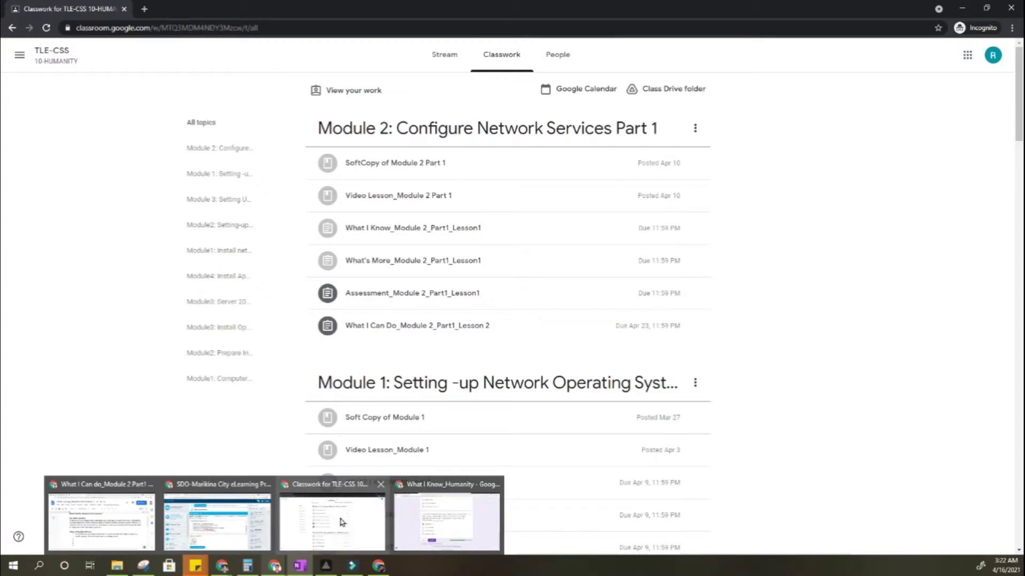
pyautogui.moveTo(215, 521)
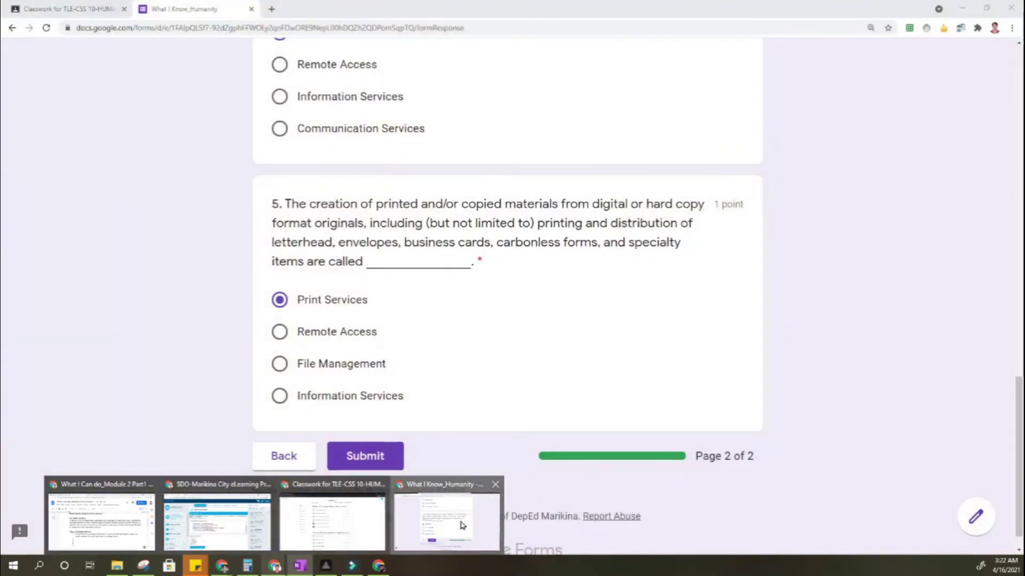
pyautogui.click(457, 522)
pyautogui.click(112, 5)
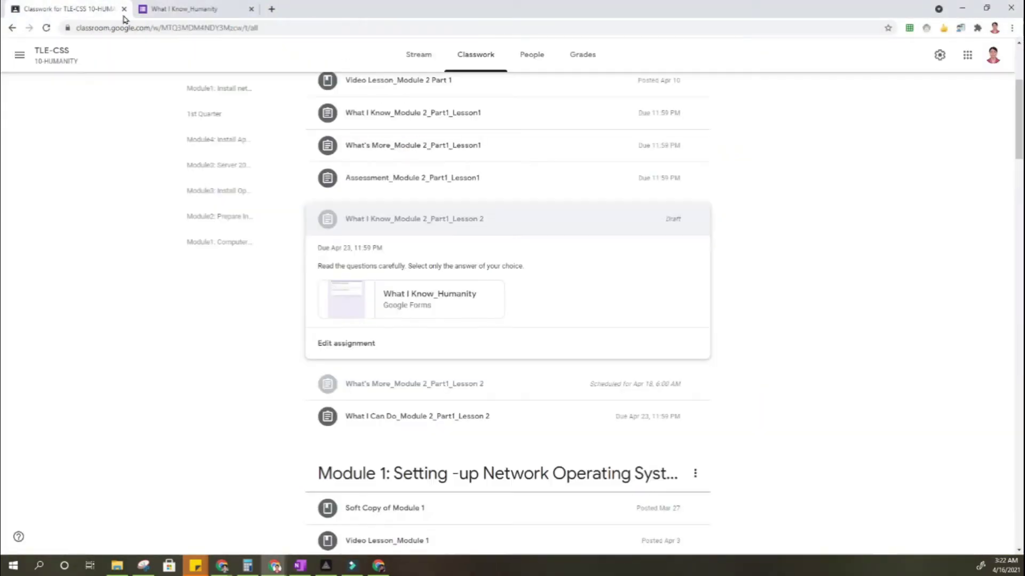
pyautogui.click(504, 235)
pyautogui.click(485, 255)
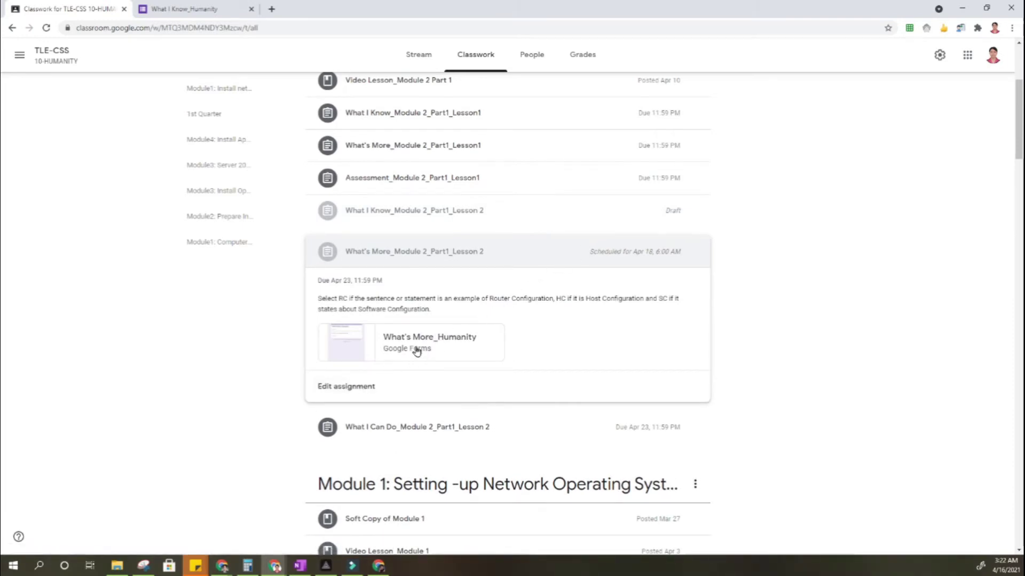
pyautogui.click(435, 344)
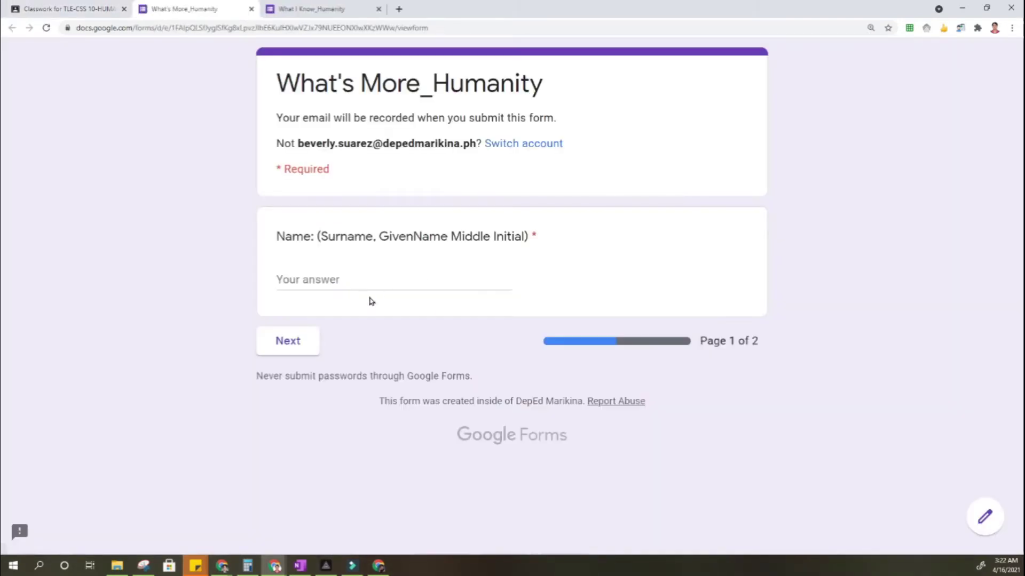
# Step: Enter "xcv" as placeholder text in the form's name field and continue to the Activity 1 questions
pyautogui.click(363, 281)
pyautogui.write('xcv')
pyautogui.click(309, 342)
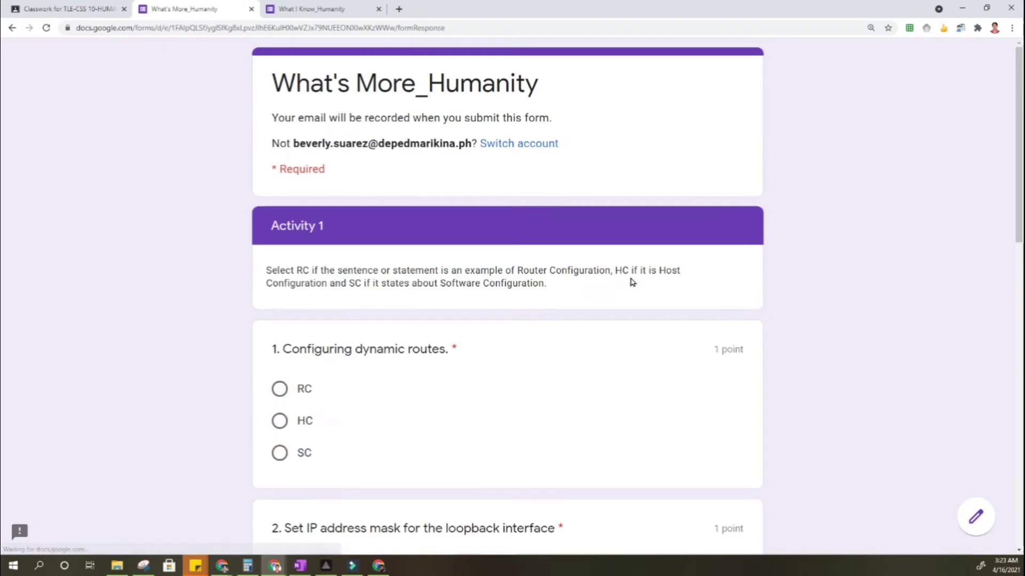
pyautogui.scroll(-1, 482, 355)
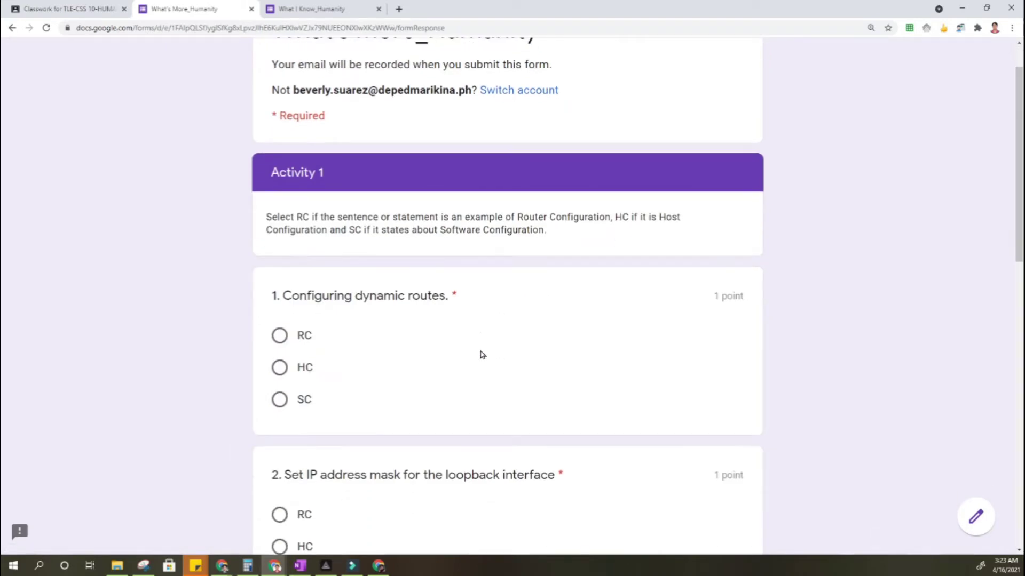
pyautogui.scroll(-1, 482, 355)
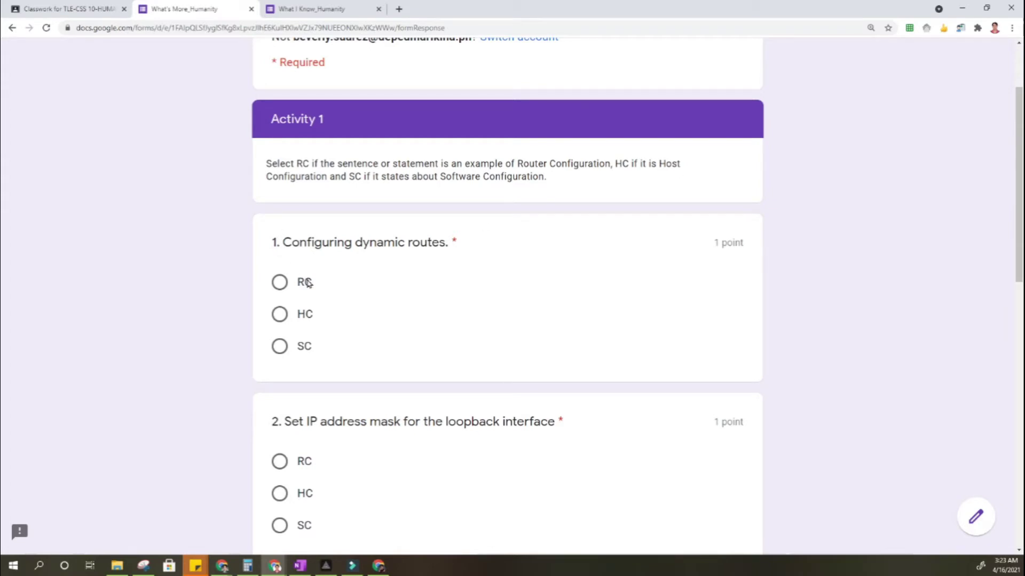
pyautogui.moveTo(315, 242); pyautogui.dragTo(420, 242)
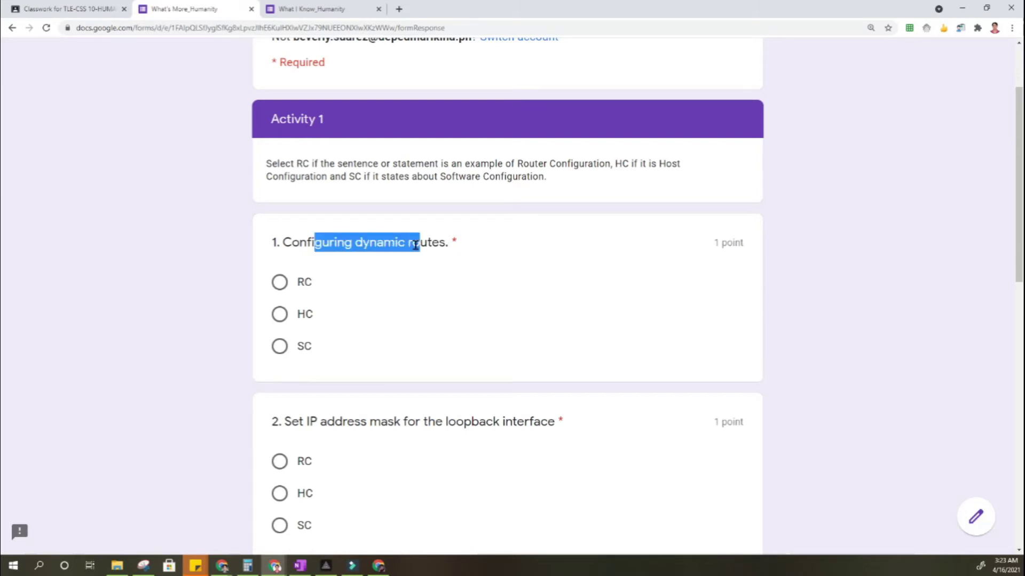
# Step: Answer the five Activity 1 questions, choosing SC for question 1 and RC for questions 2 to 5
pyautogui.click(279, 282)
pyautogui.click(280, 316)
pyautogui.click(279, 345)
pyautogui.scroll(-1, 368, 361)
pyautogui.click(280, 407)
pyautogui.scroll(-3, 282, 408)
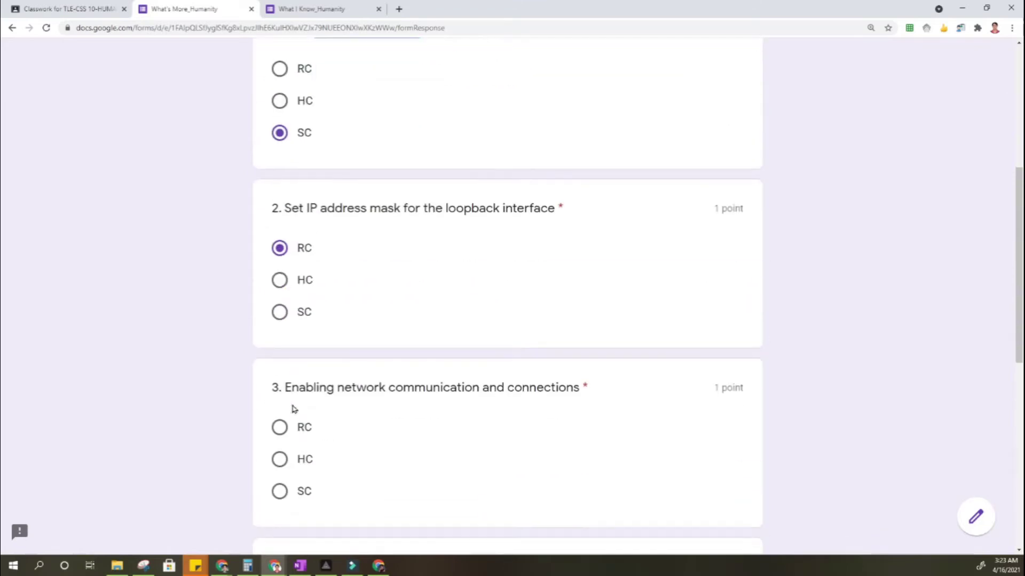
pyautogui.click(279, 427)
pyautogui.scroll(-5, 288, 424)
pyautogui.click(279, 339)
pyautogui.scroll(-3, 280, 341)
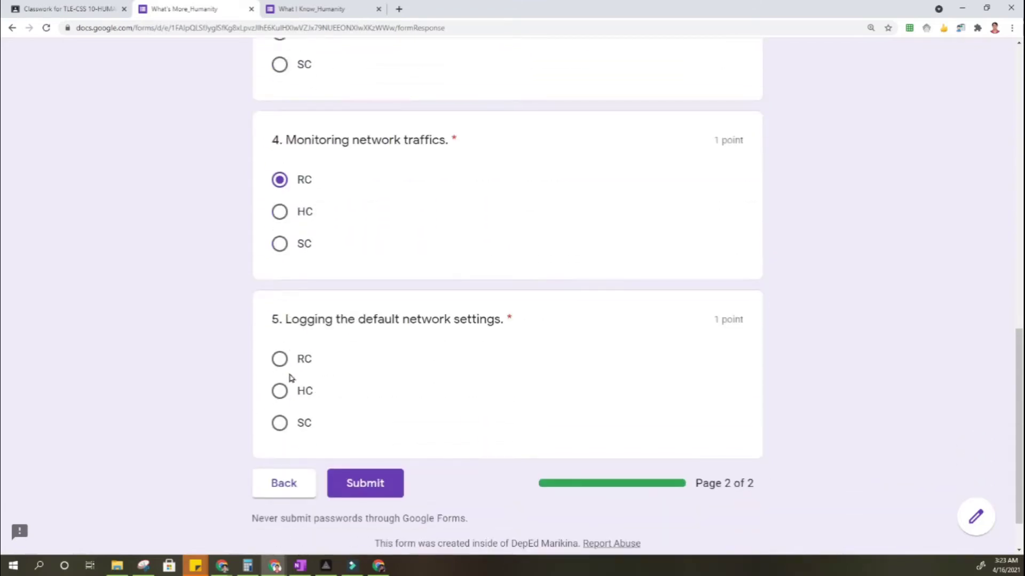
pyautogui.click(281, 362)
# Step: Switch to the module in OneNote and read the What I Have Learned questions
pyautogui.click(300, 565)
pyautogui.scroll(-5, 507, 366)
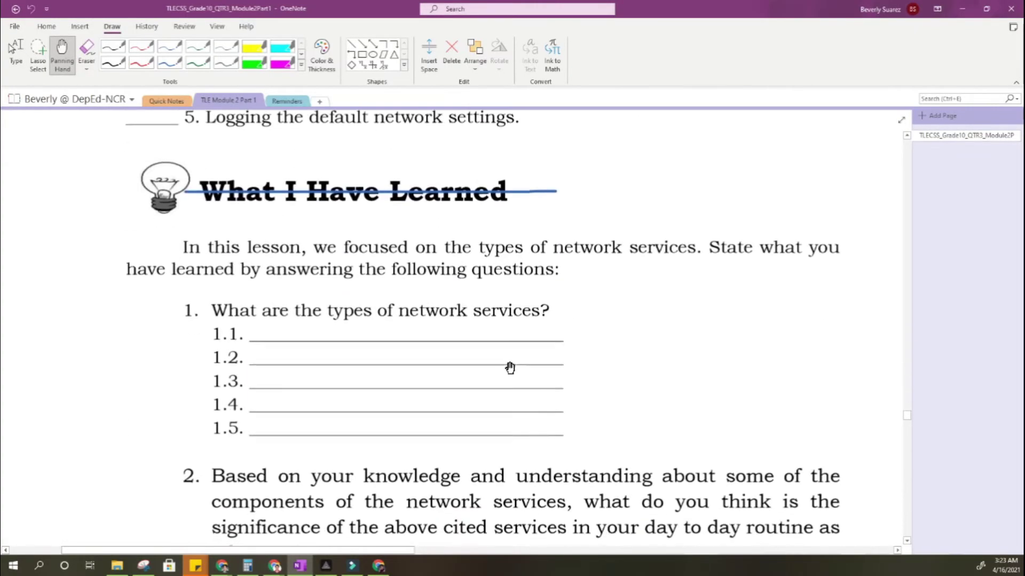
pyautogui.scroll(-2, 510, 368)
pyautogui.scroll(2, 510, 368)
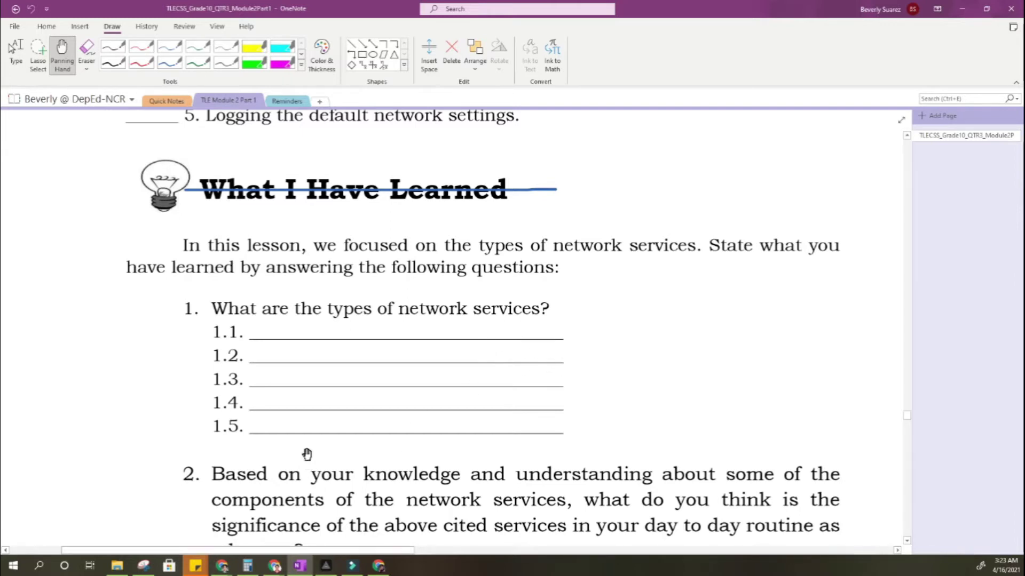
# Step: Switch back to the eLearning Discussion page and find the Module2 Part1 Lesson 2 What I Have Learned topic
pyautogui.moveTo(275, 565)
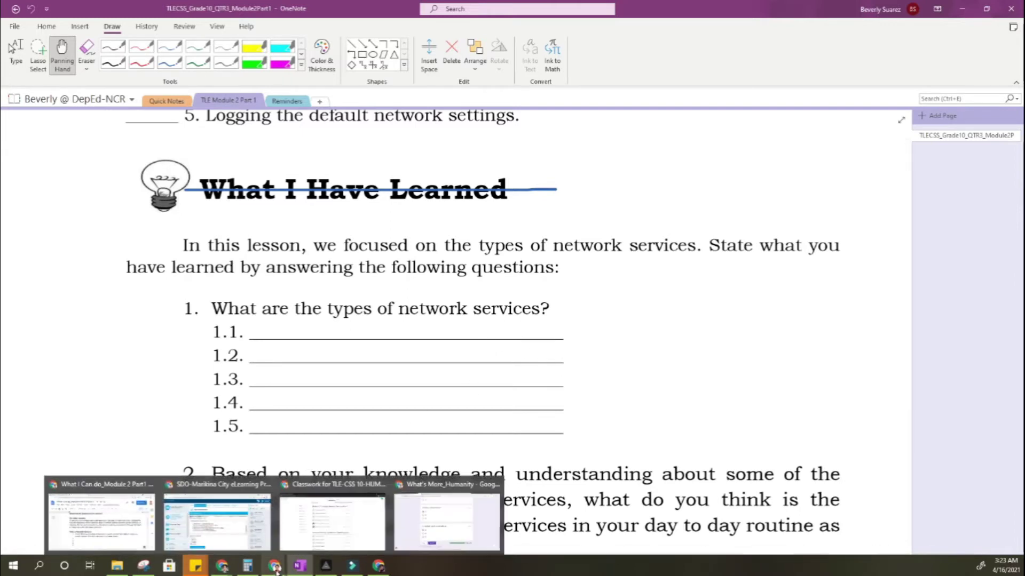
pyautogui.moveTo(254, 549)
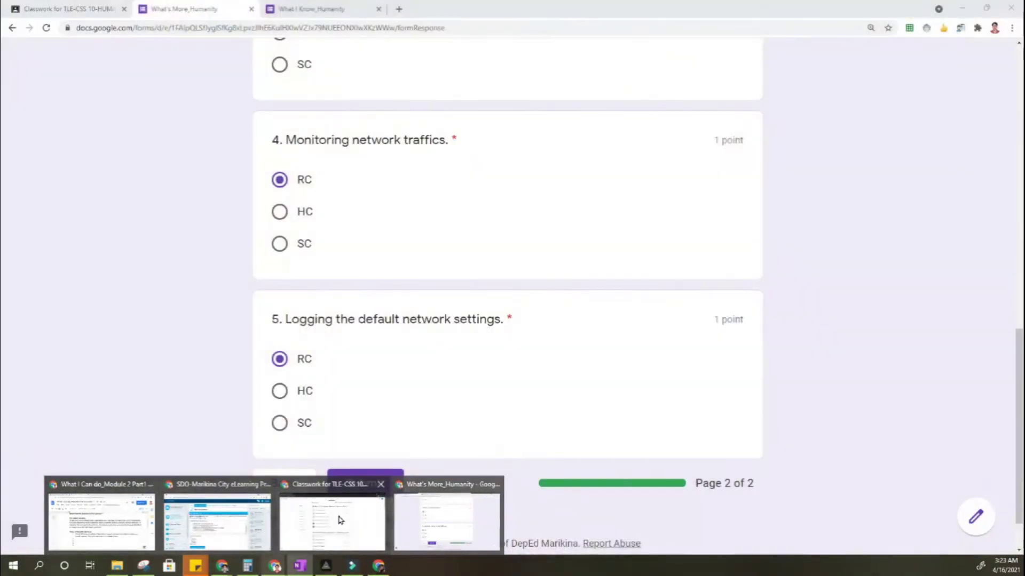
pyautogui.moveTo(339, 520)
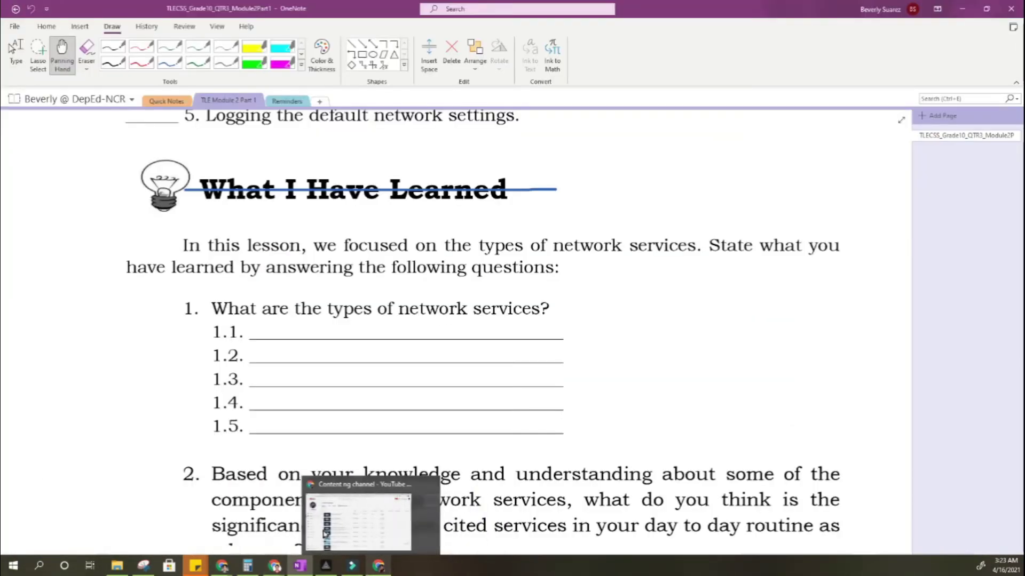
pyautogui.moveTo(222, 564)
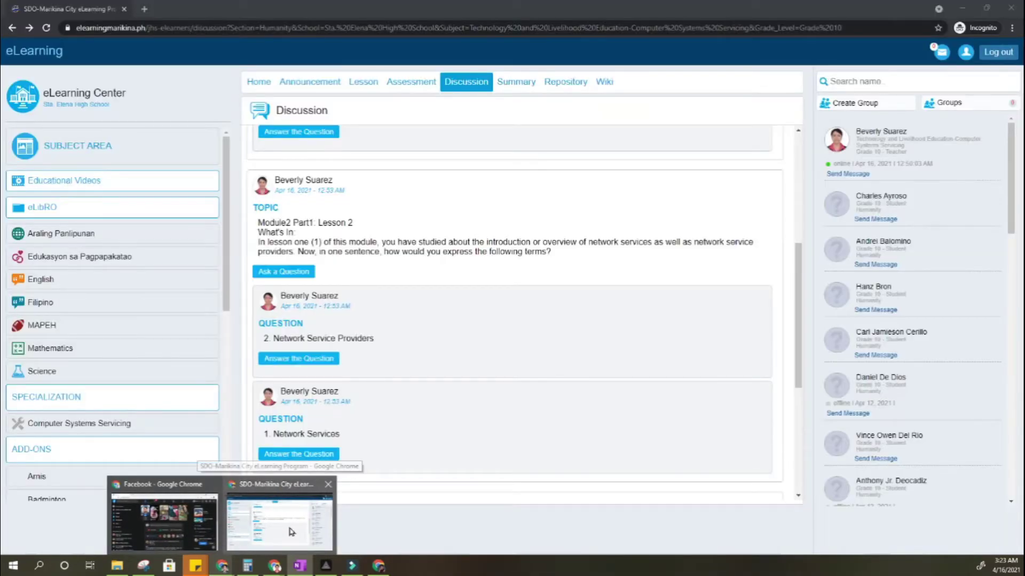
pyautogui.click(290, 532)
pyautogui.scroll(4, 533, 351)
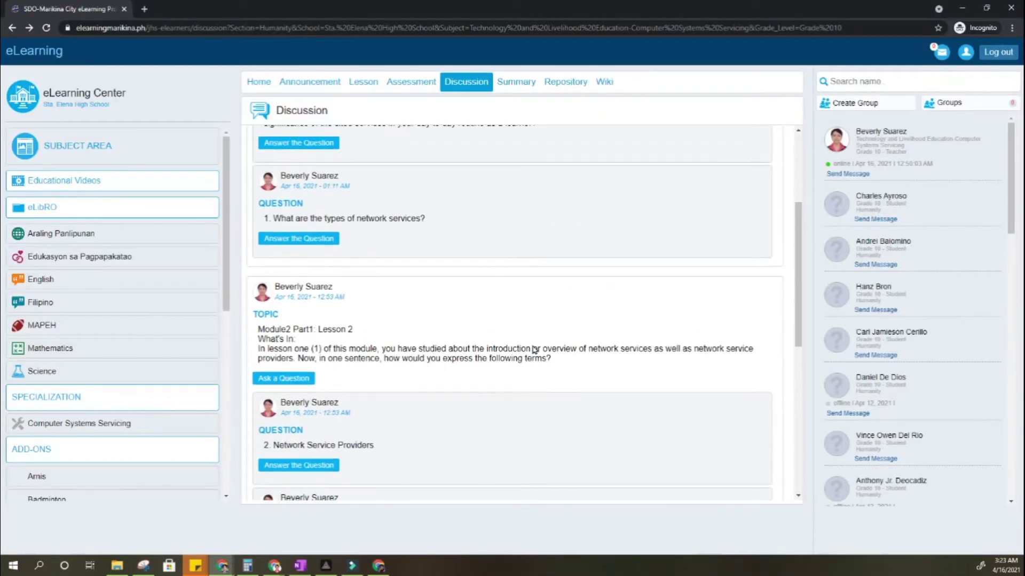
pyautogui.scroll(3, 535, 350)
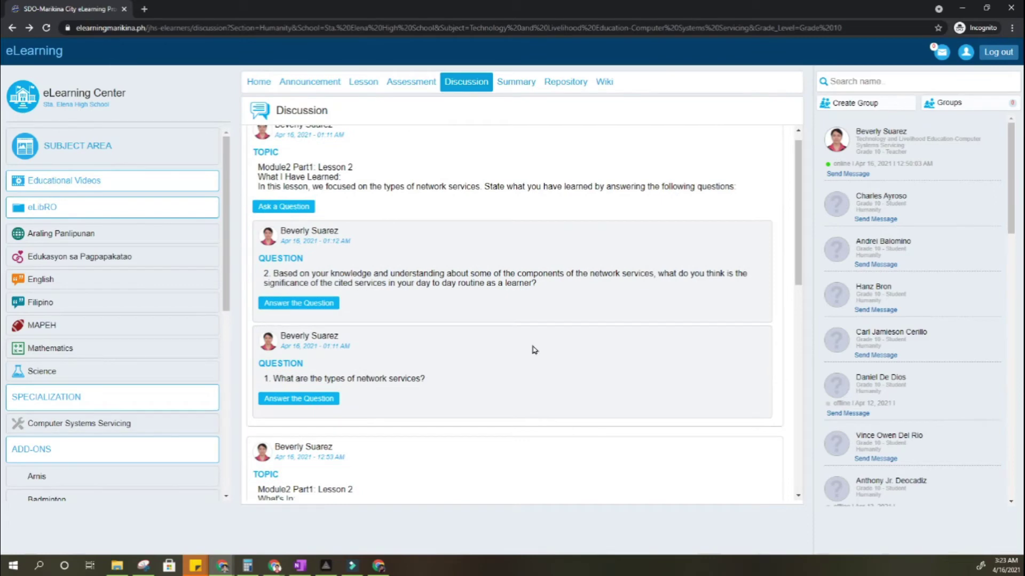
# Step: Review the What I Have Learned instruction and its two questions on the types and significance of network services
pyautogui.moveTo(263, 184); pyautogui.dragTo(366, 189)
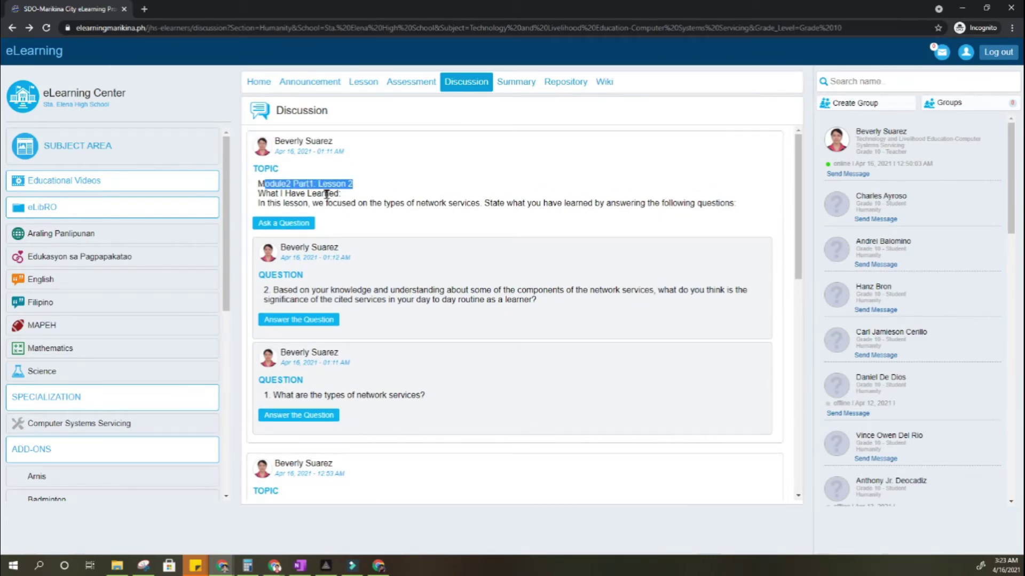
pyautogui.moveTo(278, 194); pyautogui.dragTo(725, 203)
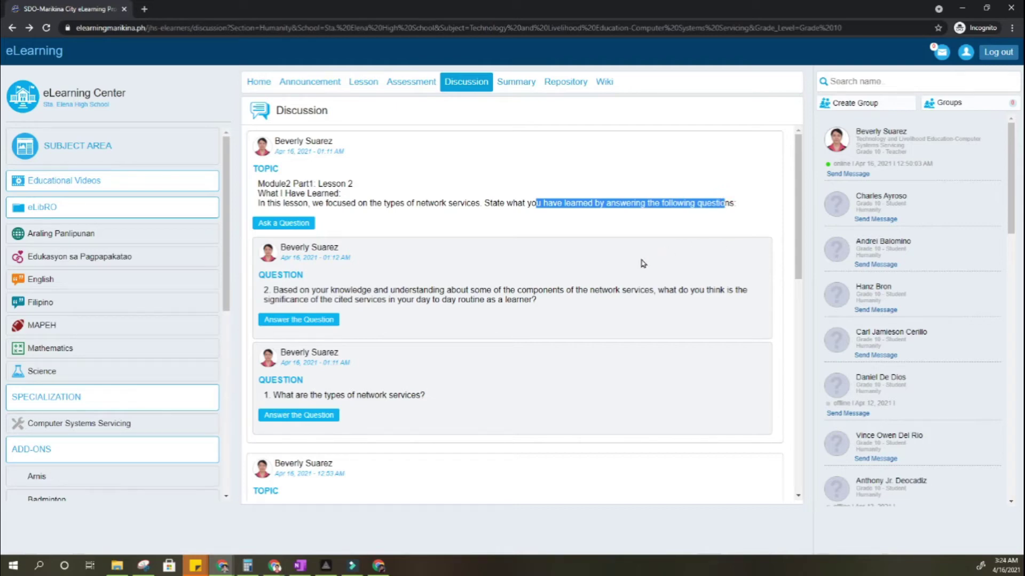
pyautogui.scroll(-1, 528, 321)
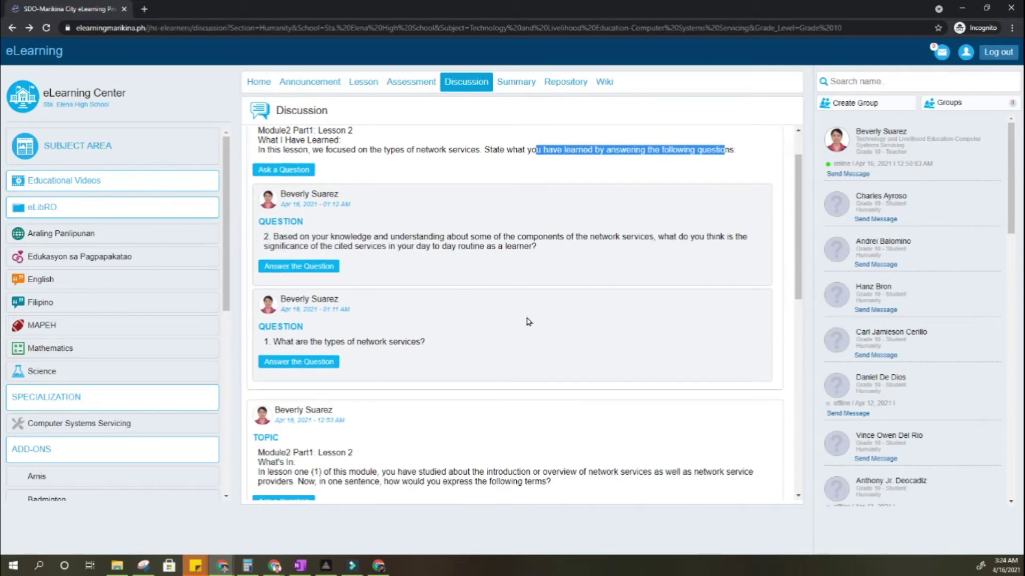
pyautogui.scroll(1, 528, 321)
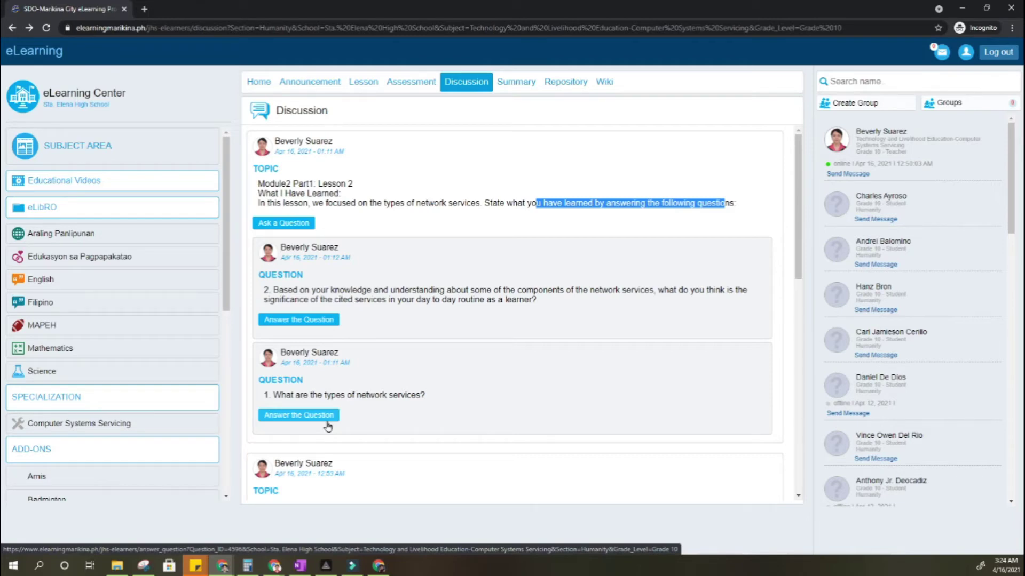
# Step: Draft an answer to question 1 as a numbered list of Printer Services and Information Services, and leave it without posting
pyautogui.moveTo(282, 395); pyautogui.dragTo(417, 395)
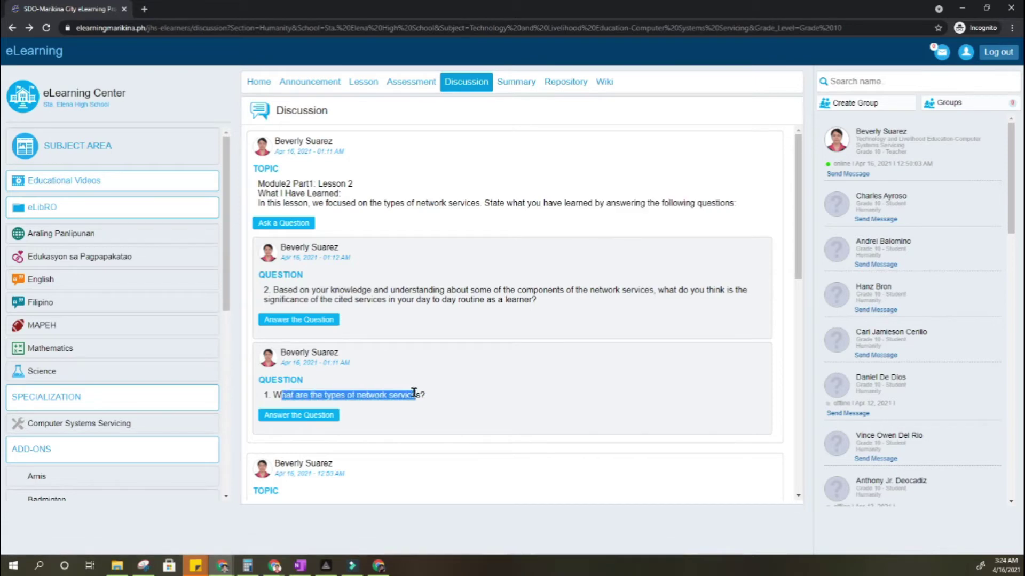
pyautogui.click(313, 420)
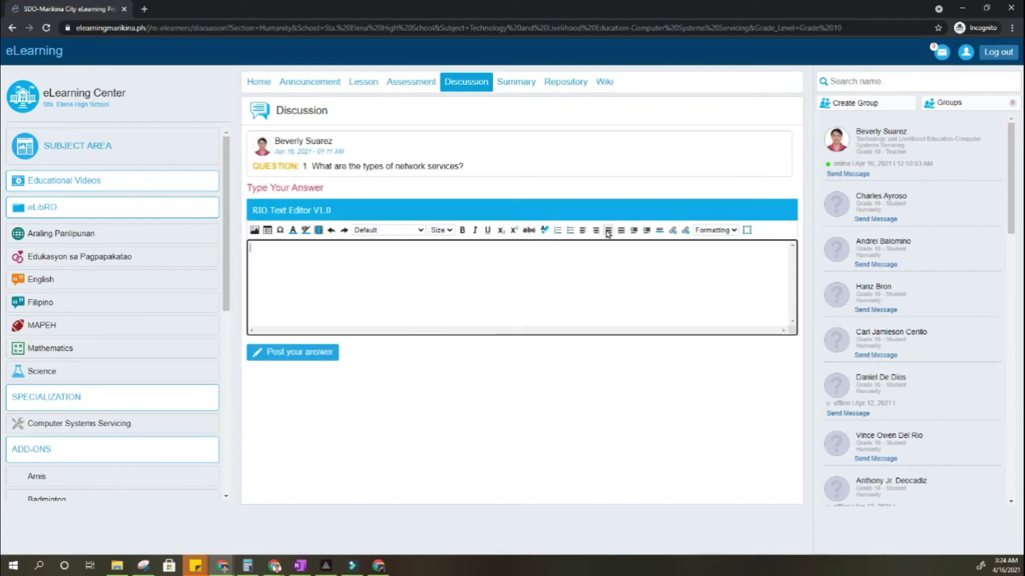
pyautogui.click(558, 232)
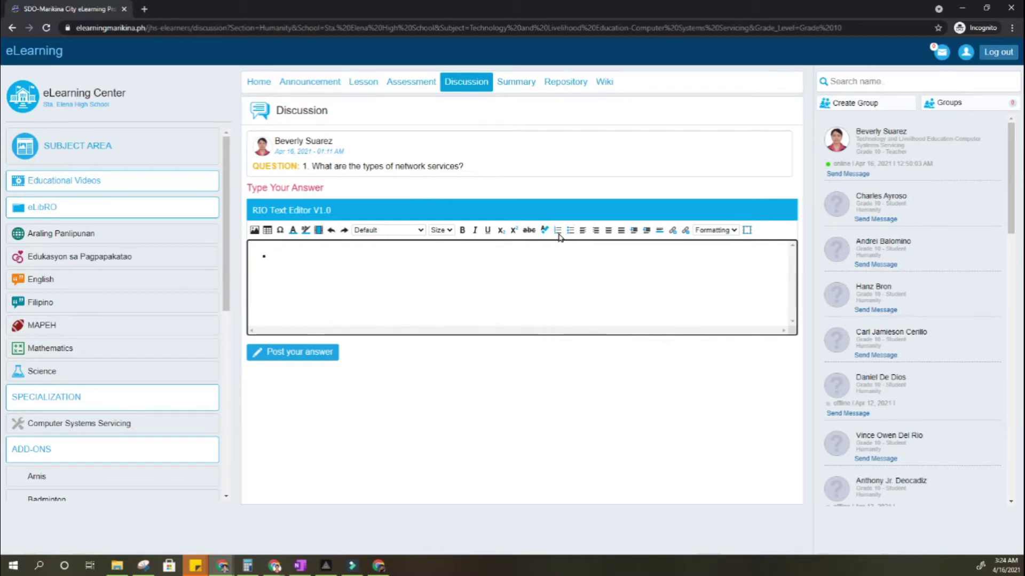
pyautogui.write('Pr')
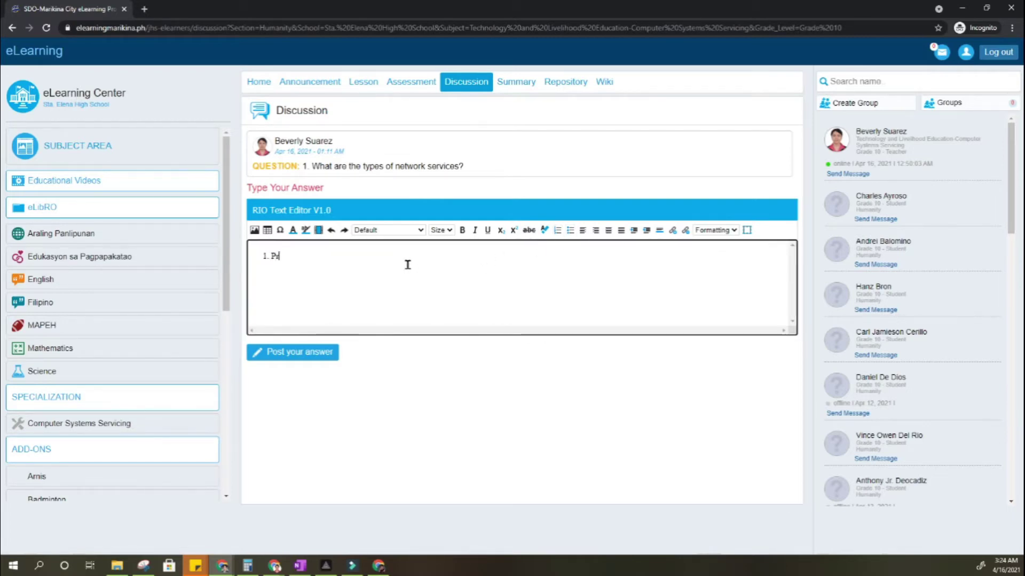
pyautogui.write('inter Services')
pyautogui.press('Return')
pyautogui.write('Info')
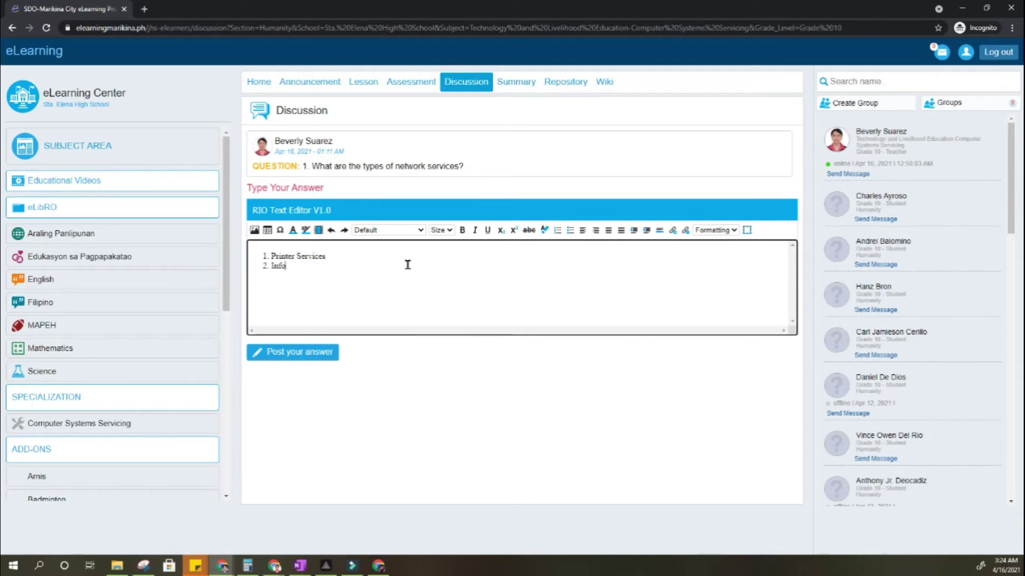
pyautogui.write('rmation Services')
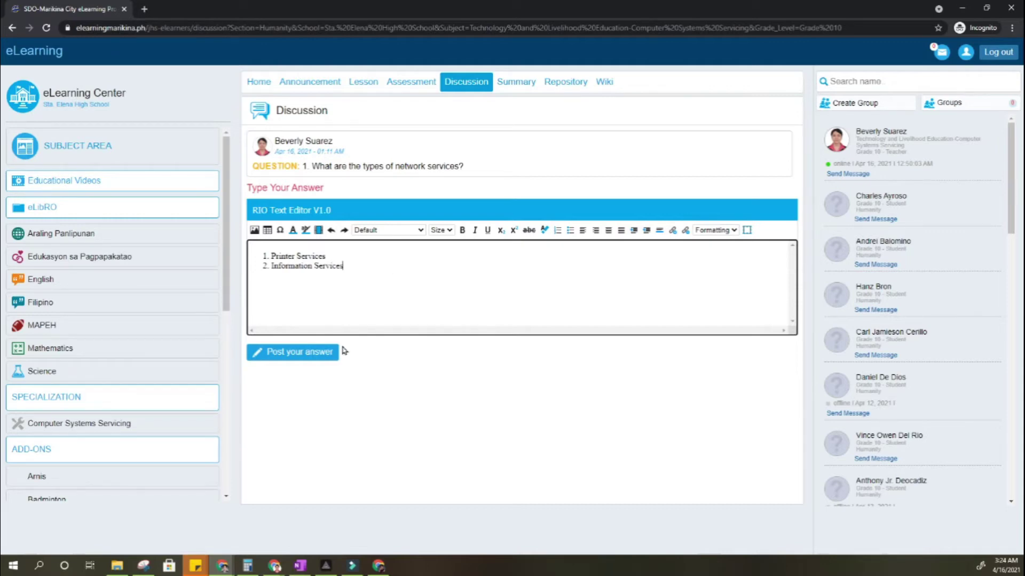
pyautogui.click(14, 30)
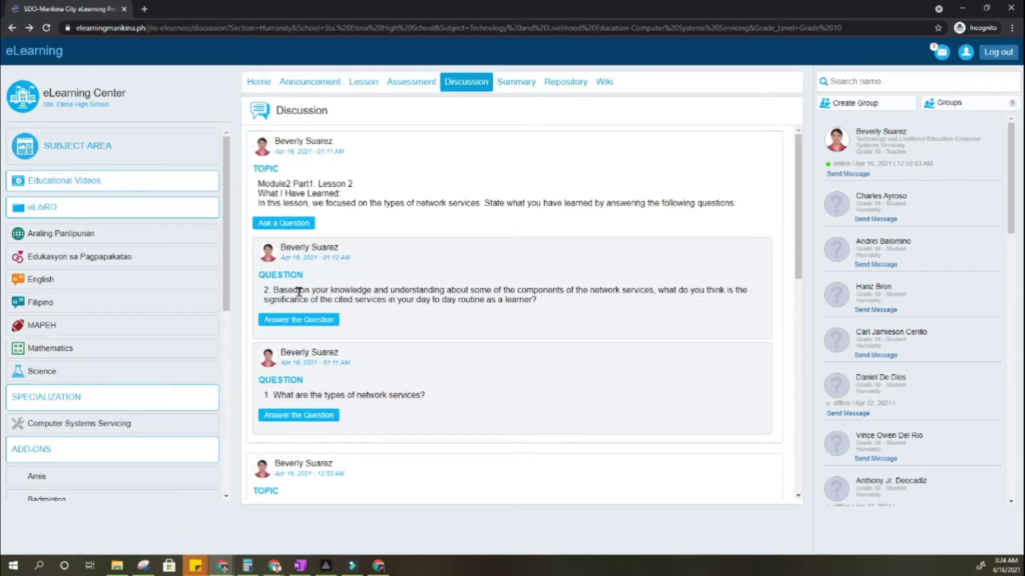
# Step: Read discussion question 2, and switch to the module in OneNote to read the What I Can Do activity and its Types of Network Services diagram
pyautogui.moveTo(312, 292); pyautogui.dragTo(617, 291)
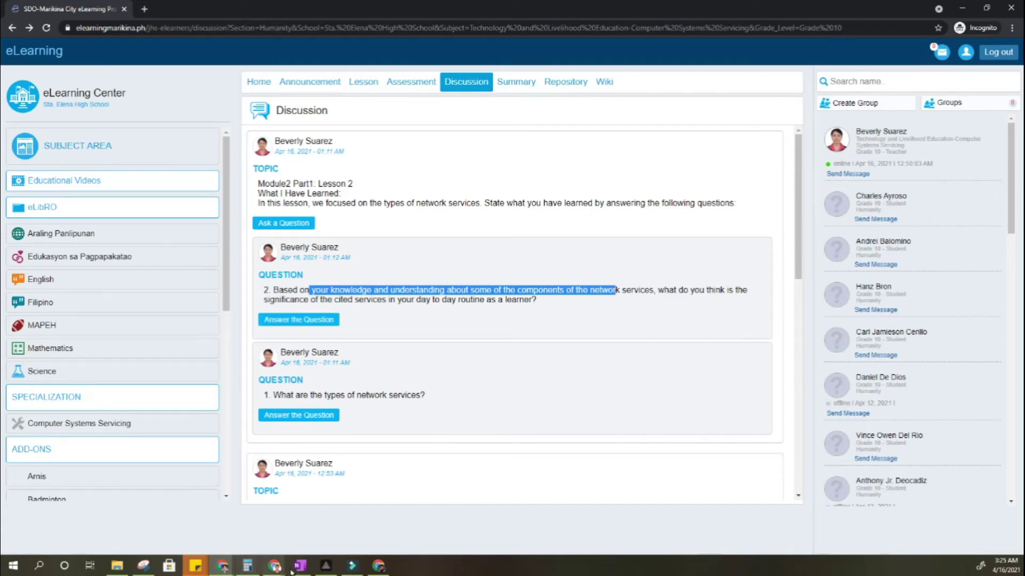
pyautogui.moveTo(282, 570)
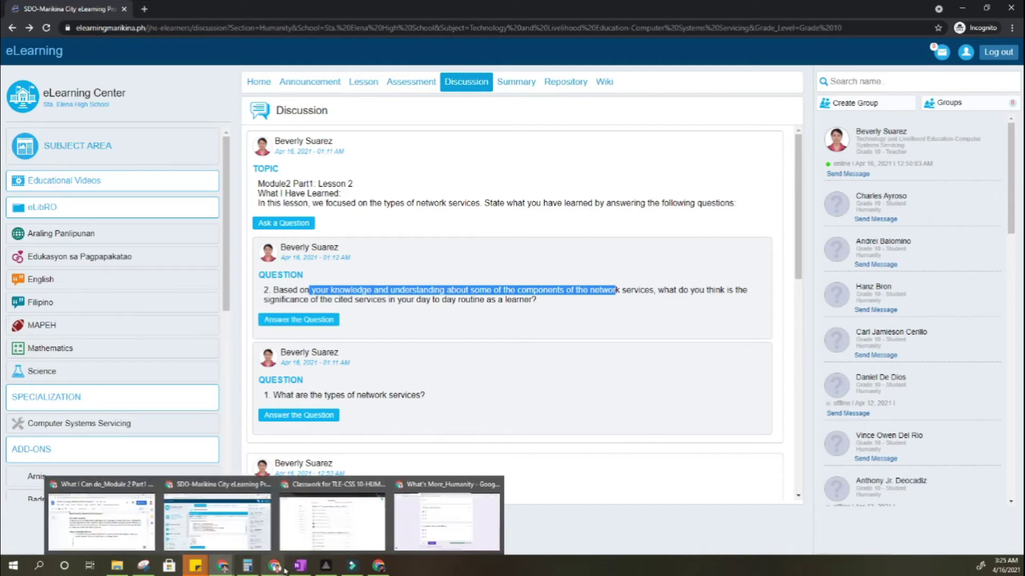
pyautogui.click(300, 566)
pyautogui.scroll(-5, 531, 332)
pyautogui.scroll(-10, 532, 333)
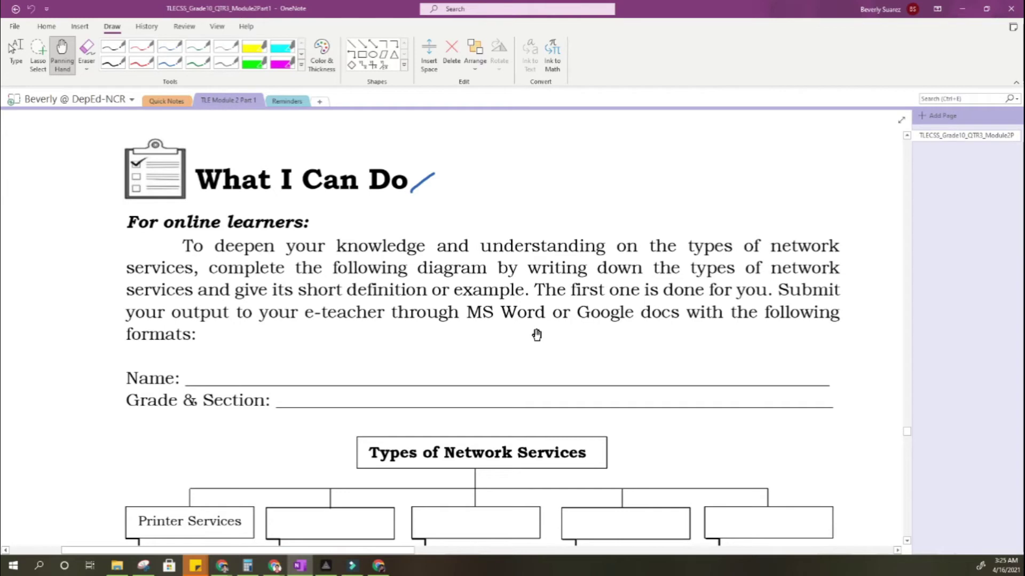
pyautogui.scroll(-7, 536, 335)
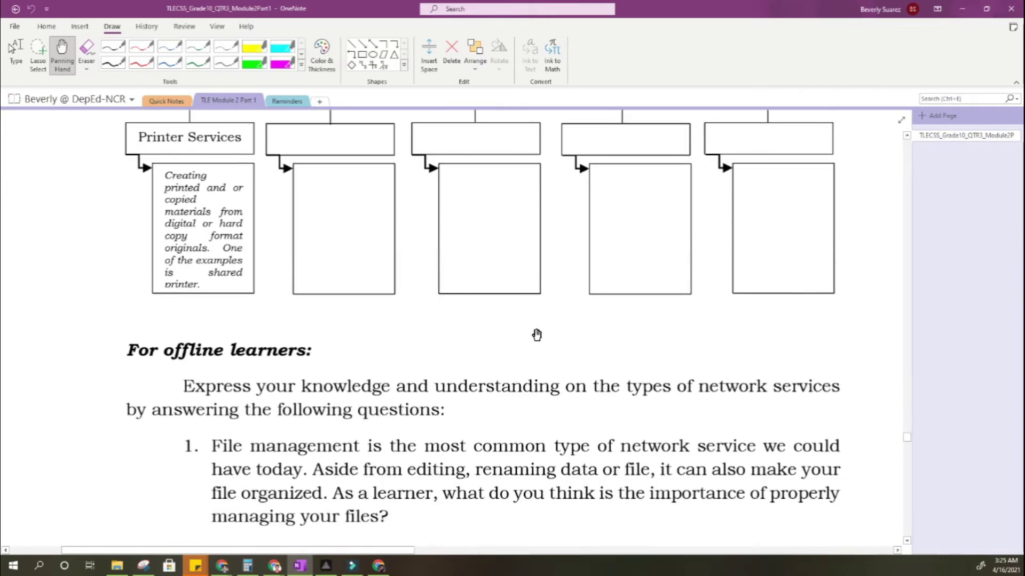
pyautogui.scroll(5, 537, 335)
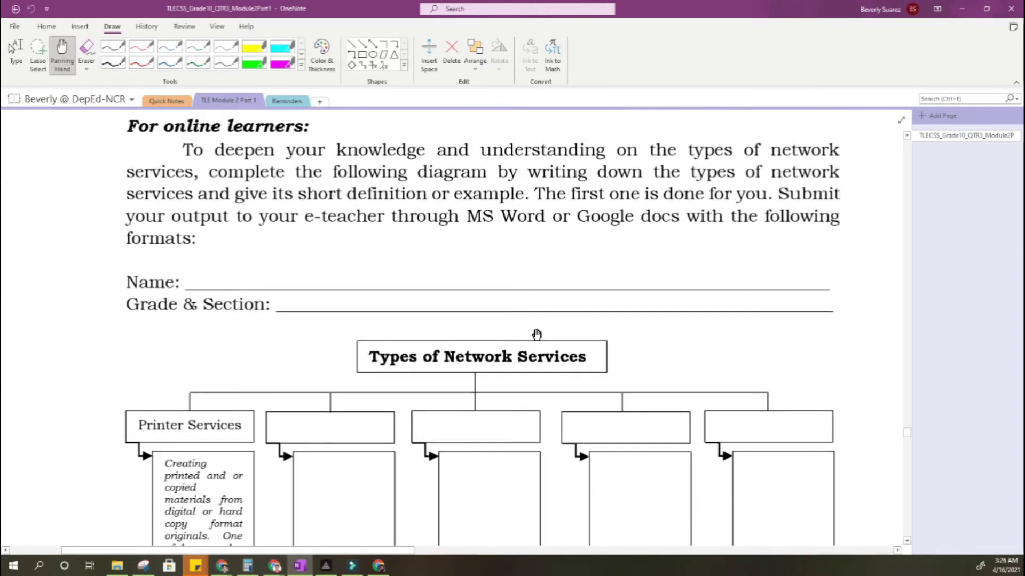
pyautogui.scroll(-3, 537, 335)
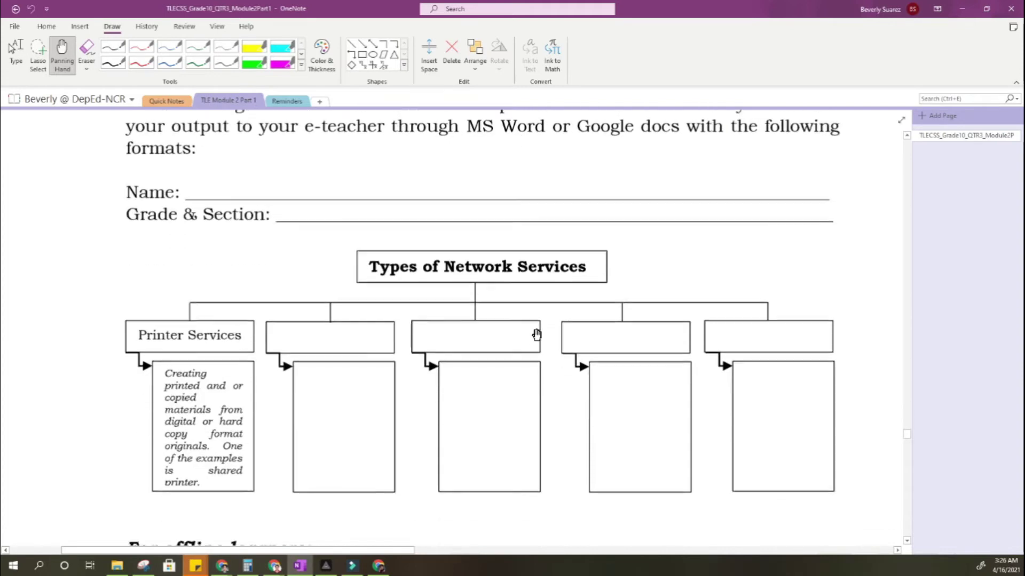
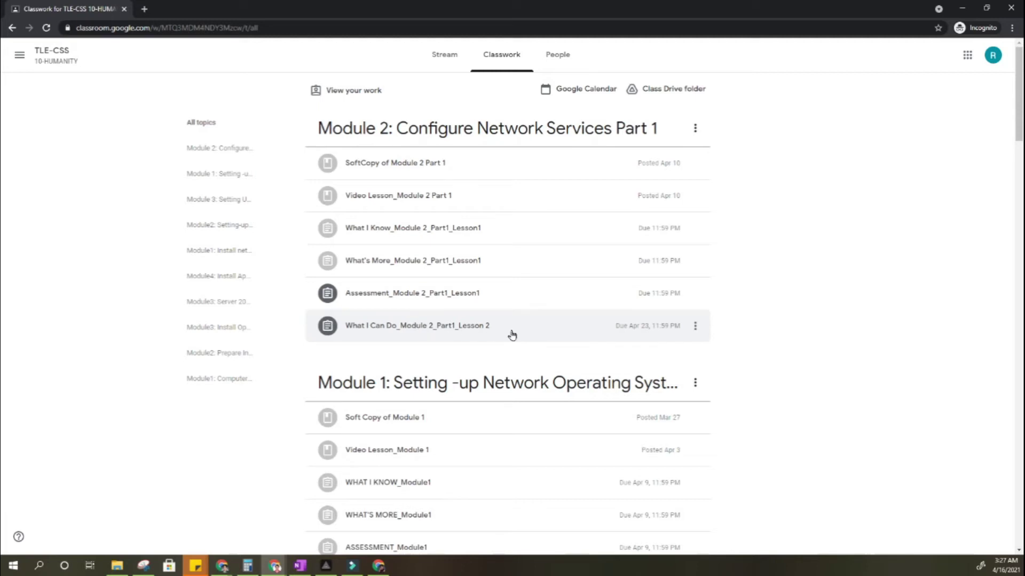
# Step: In Google Classroom, open the Google Docs file of What I Can Do_Module 2_Part1_Lesson 2 and review its Printer Services example
pyautogui.click(520, 333)
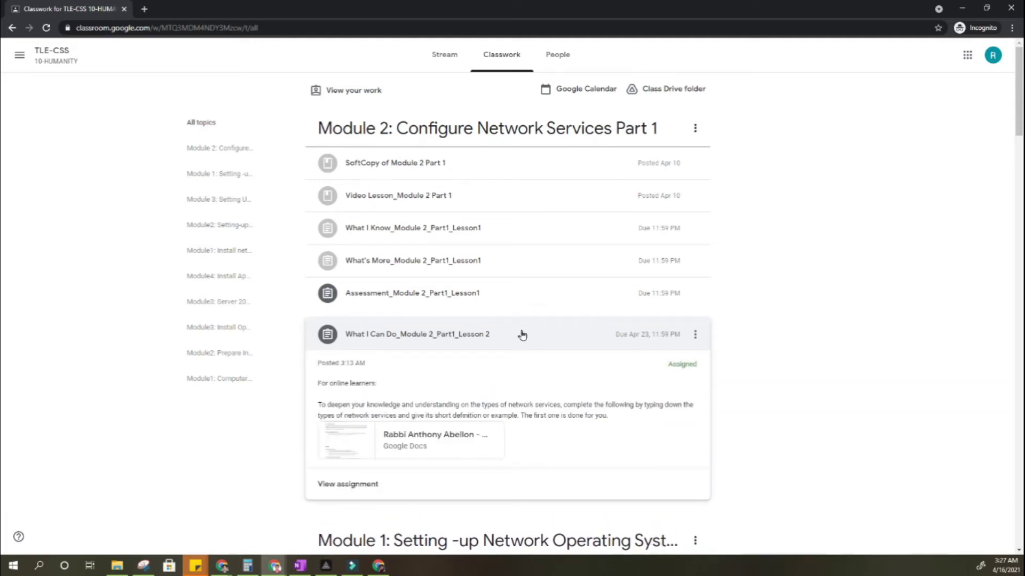
pyautogui.click(441, 438)
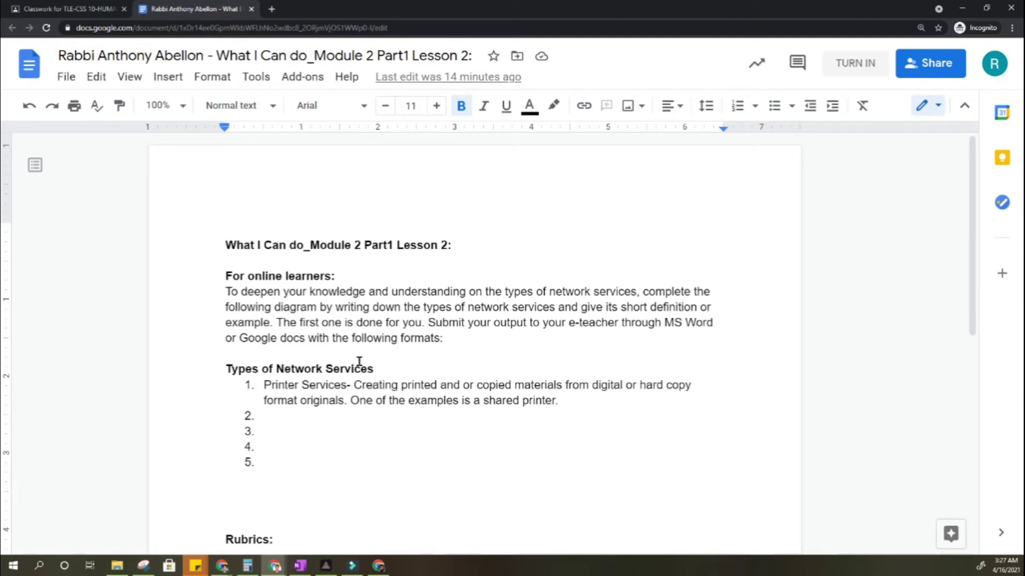
pyautogui.click(300, 416)
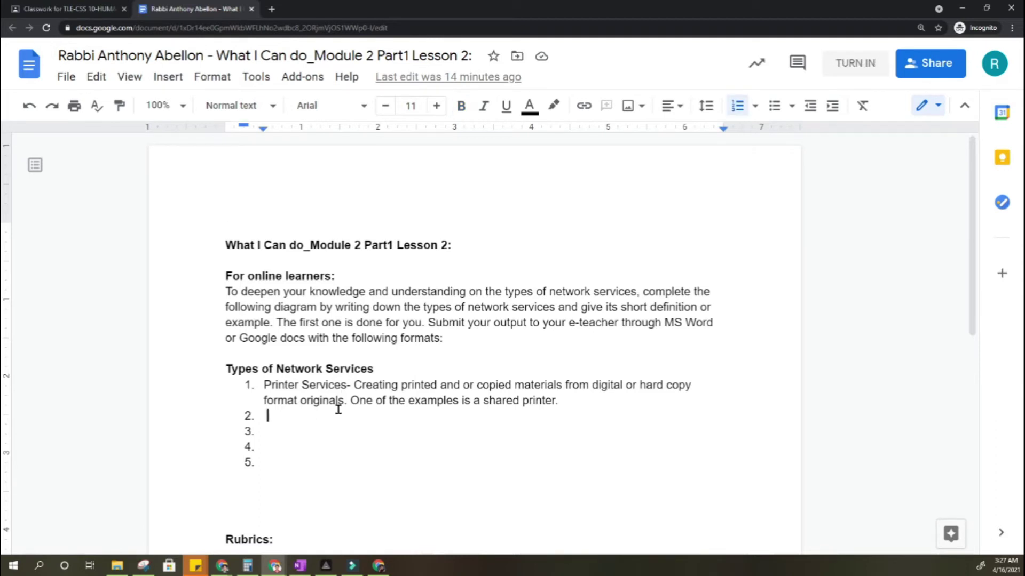
pyautogui.scroll(-1, 336, 405)
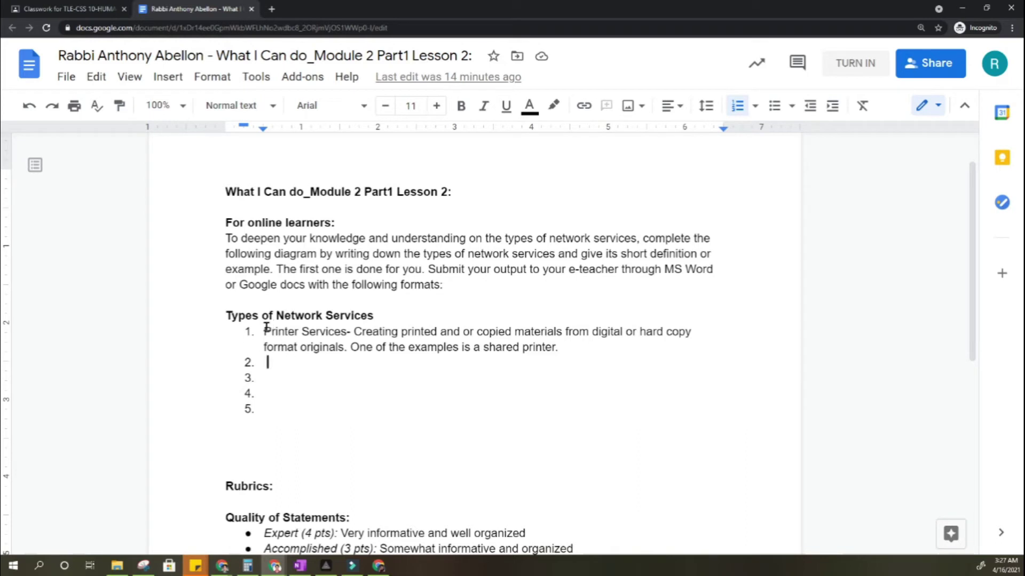
pyautogui.moveTo(263, 329); pyautogui.dragTo(572, 346)
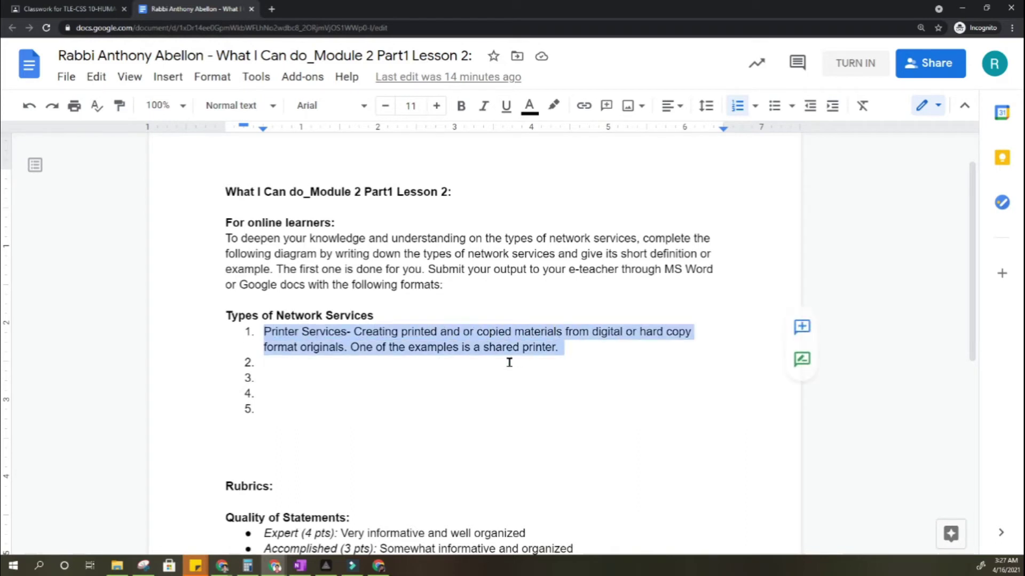
# Step: Try "Information Services - these are the" as item 2 of the Types of Network Services list, and delete that text
pyautogui.click(301, 367)
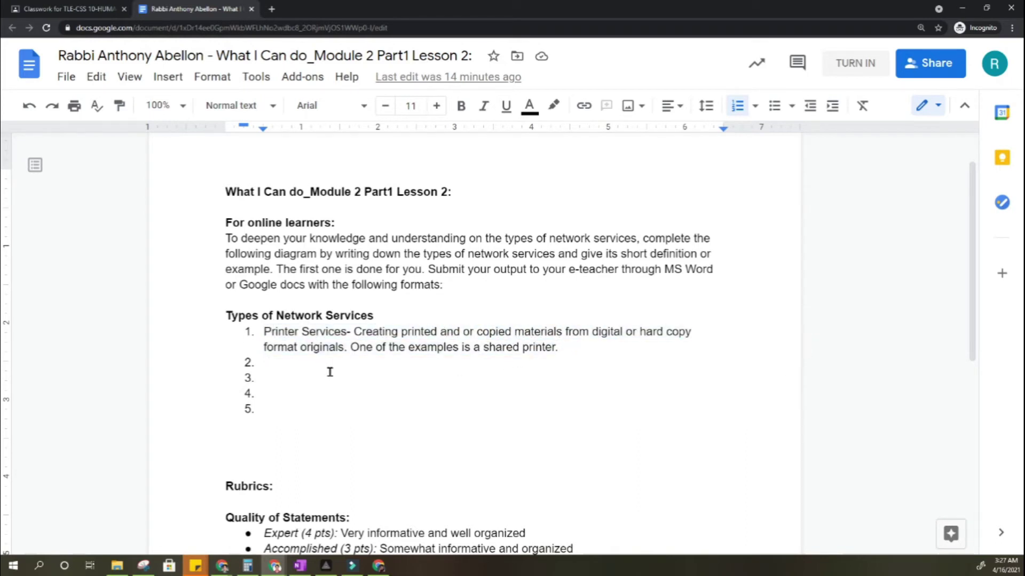
pyautogui.write('Informat')
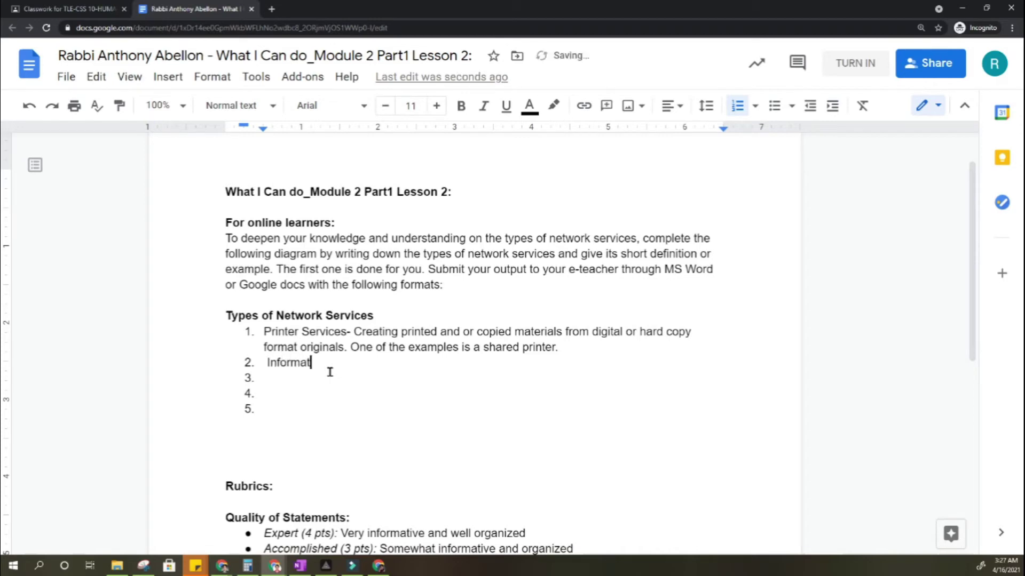
pyautogui.write('ion Services - thes')
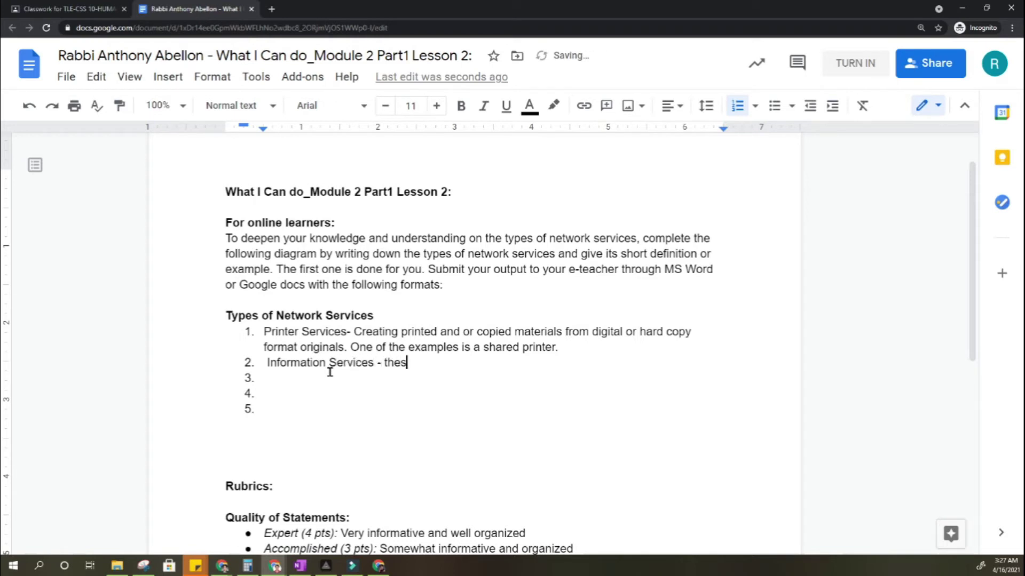
pyautogui.write('e are the')
pyautogui.click(283, 409)
pyautogui.moveTo(468, 363); pyautogui.dragTo(267, 361)
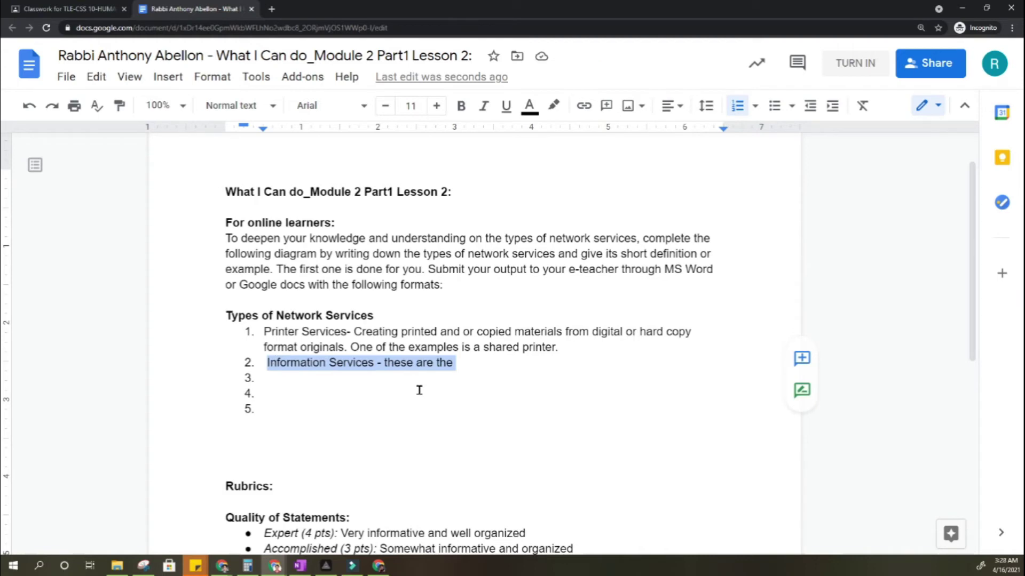
pyautogui.press('BackSpace')
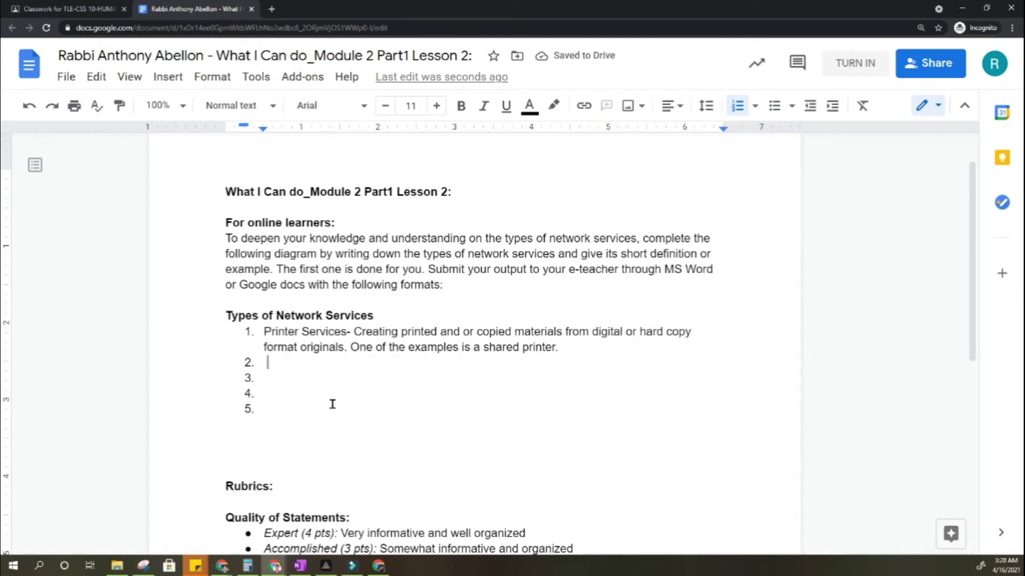
# Step: Review the Quality of Statements rubric and compare it with the Printer Services example in item 1
pyautogui.scroll(-1, 333, 404)
pyautogui.scroll(-3, 332, 404)
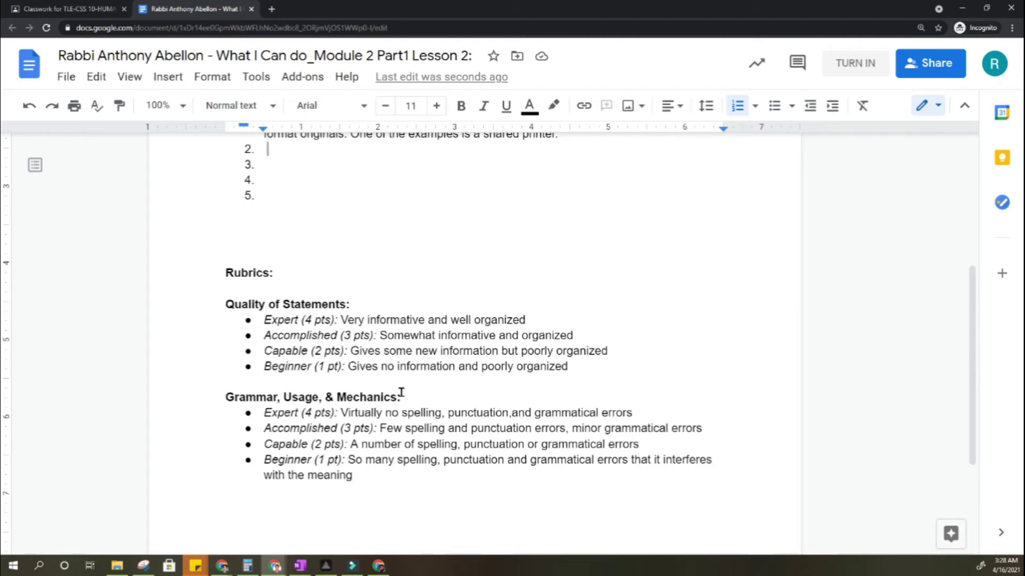
pyautogui.scroll(2, 402, 392)
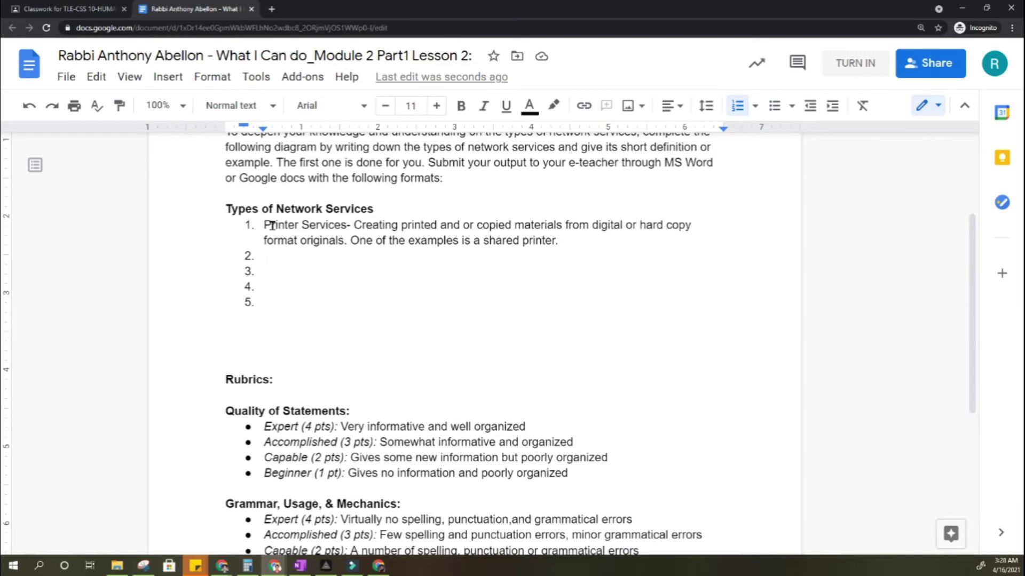
pyautogui.moveTo(265, 225); pyautogui.dragTo(554, 235)
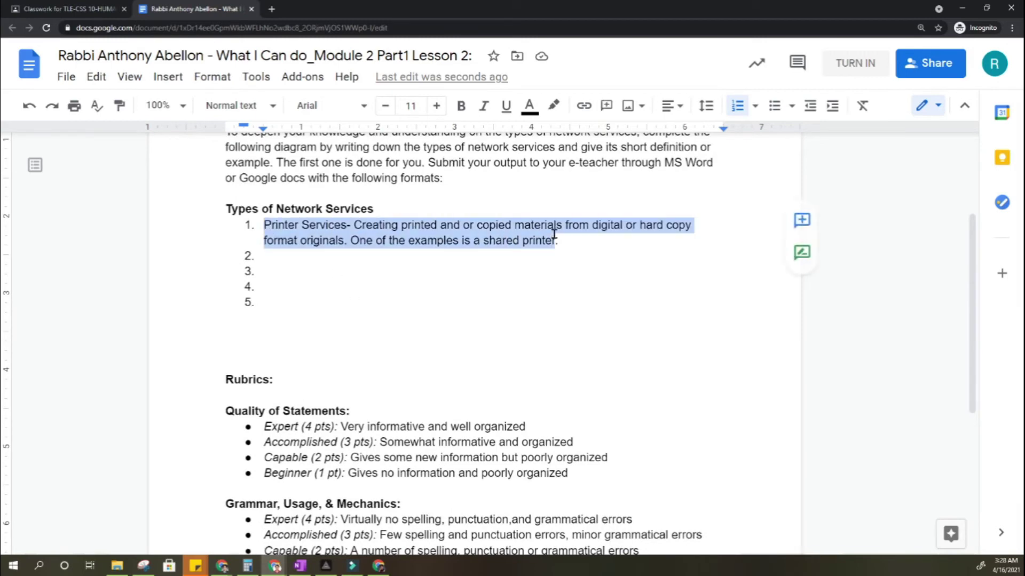
pyautogui.click(287, 225)
pyautogui.moveTo(275, 224); pyautogui.dragTo(488, 241)
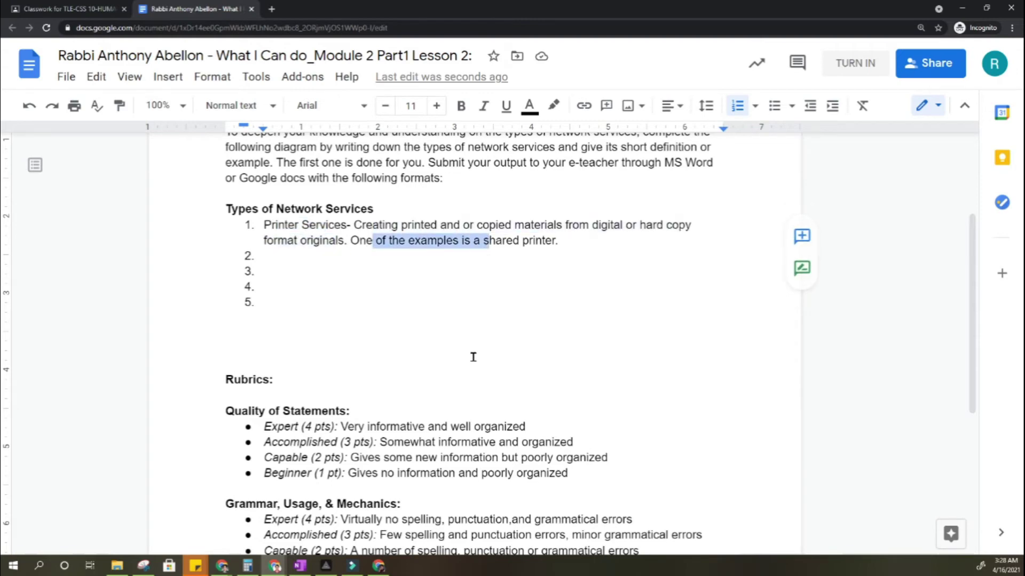
pyautogui.scroll(-1, 461, 402)
pyautogui.click(459, 403)
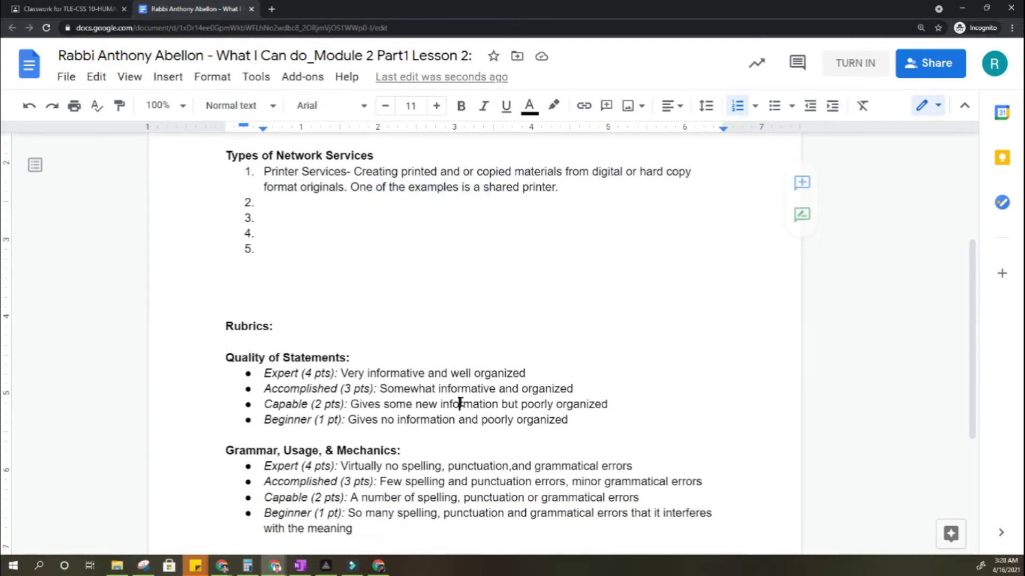
# Step: Examine the Grammar, Usage, & Mechanics rubric from the Expert level down to the Beginner level
pyautogui.scroll(-2, 460, 403)
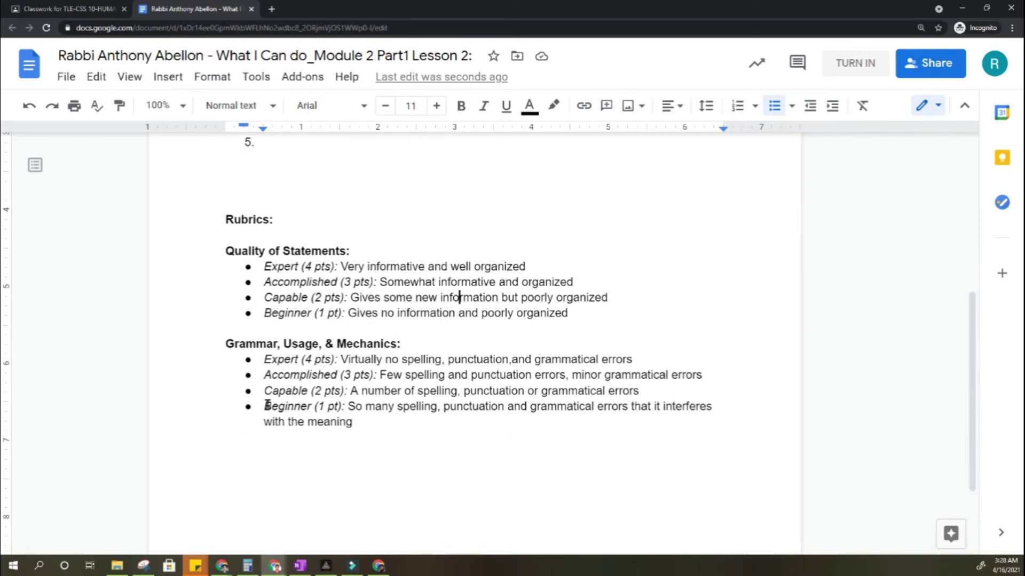
pyautogui.moveTo(274, 342); pyautogui.dragTo(376, 342)
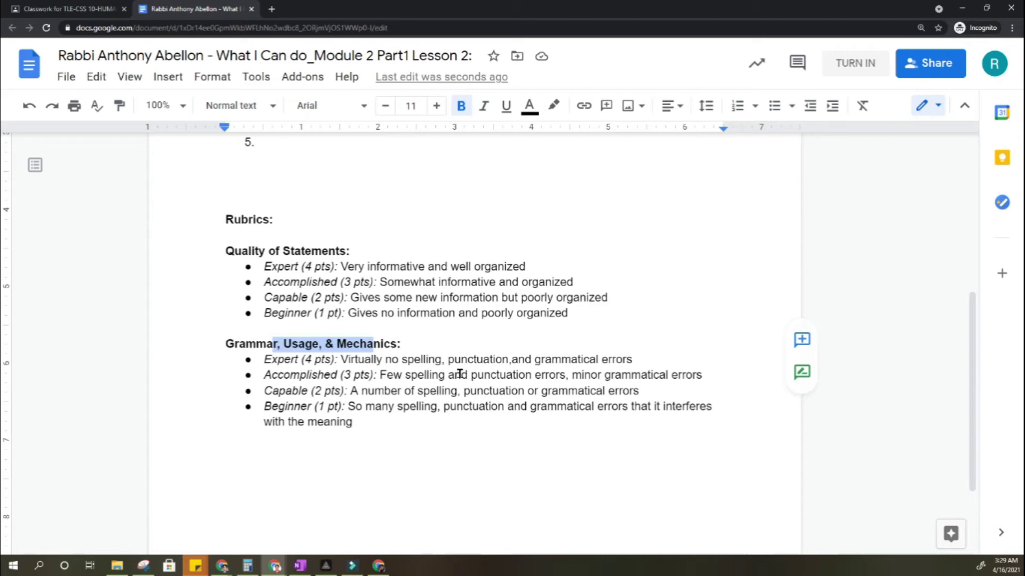
pyautogui.moveTo(365, 359); pyautogui.dragTo(407, 360)
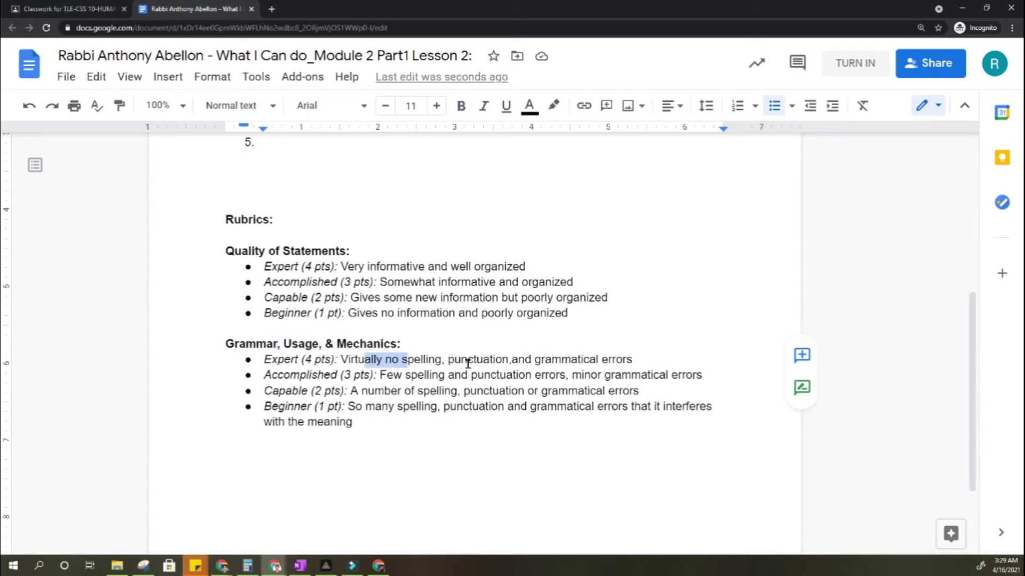
pyautogui.click(468, 436)
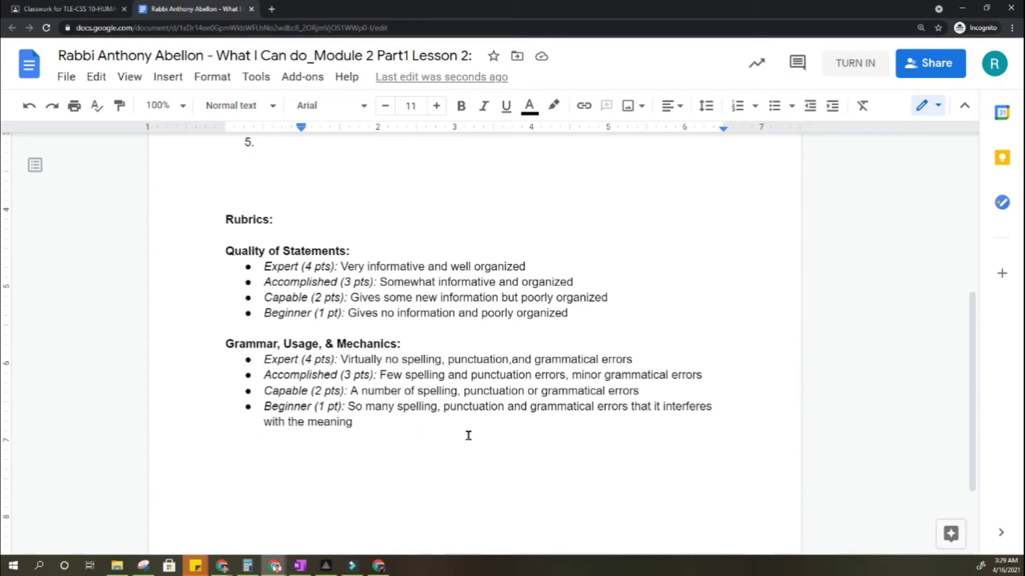
pyautogui.click(418, 374)
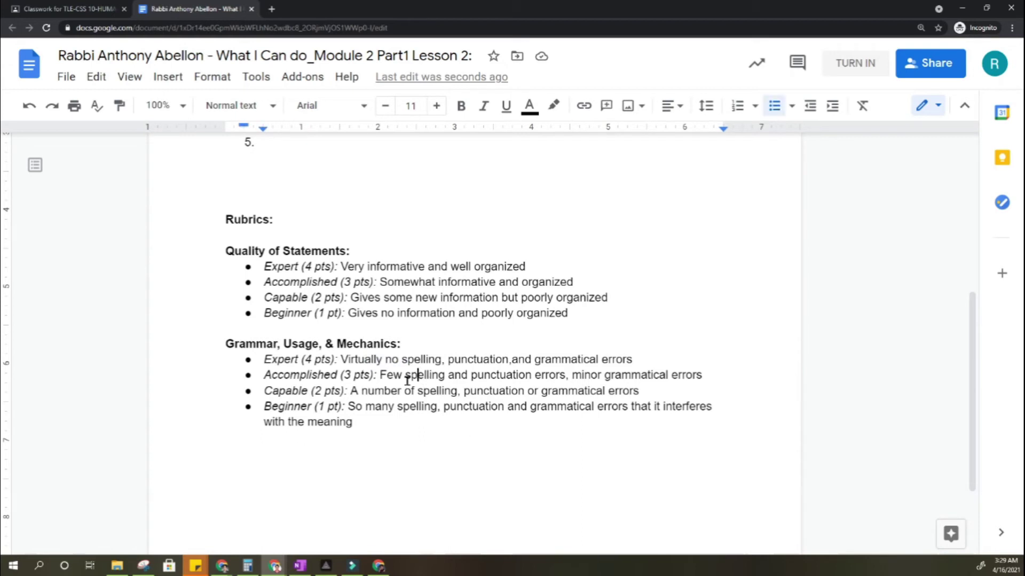
pyautogui.click(400, 391)
pyautogui.click(381, 407)
pyautogui.click(373, 432)
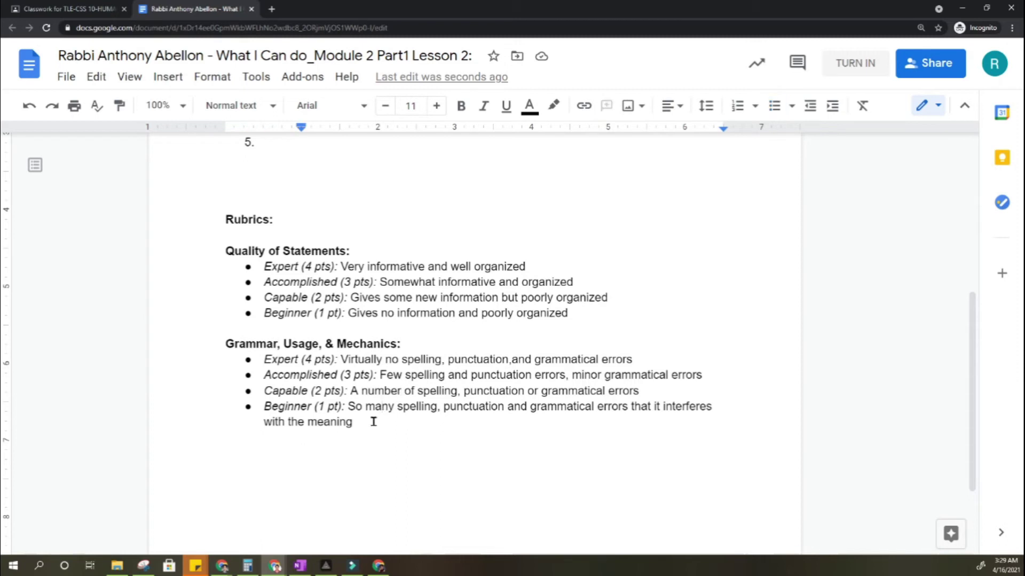
# Step: Go over the Grammar, Usage, & Mechanics criteria again and return to the Types of Network Services list
pyautogui.click(315, 359)
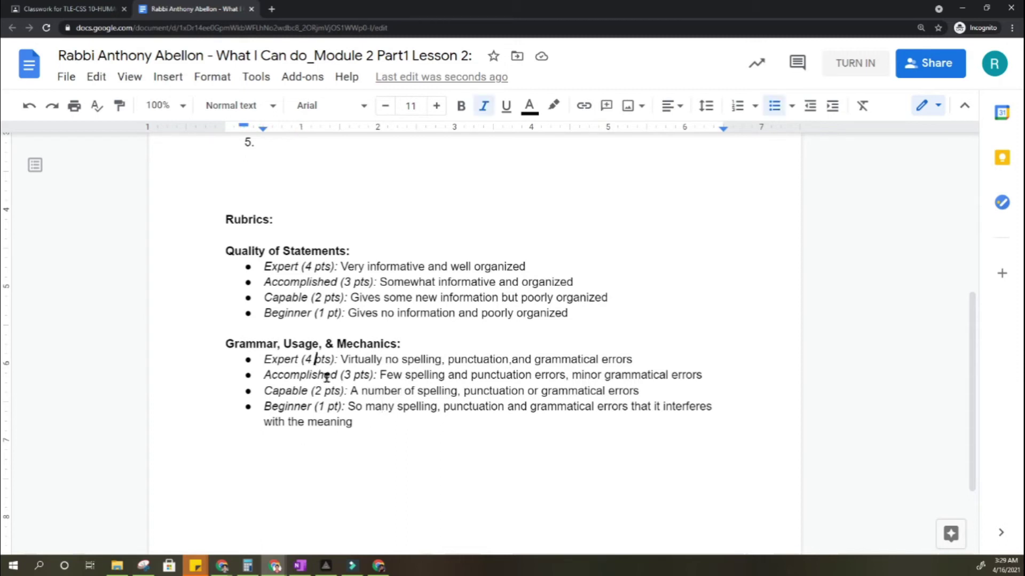
pyautogui.click(423, 375)
pyautogui.moveTo(360, 345); pyautogui.dragTo(258, 339)
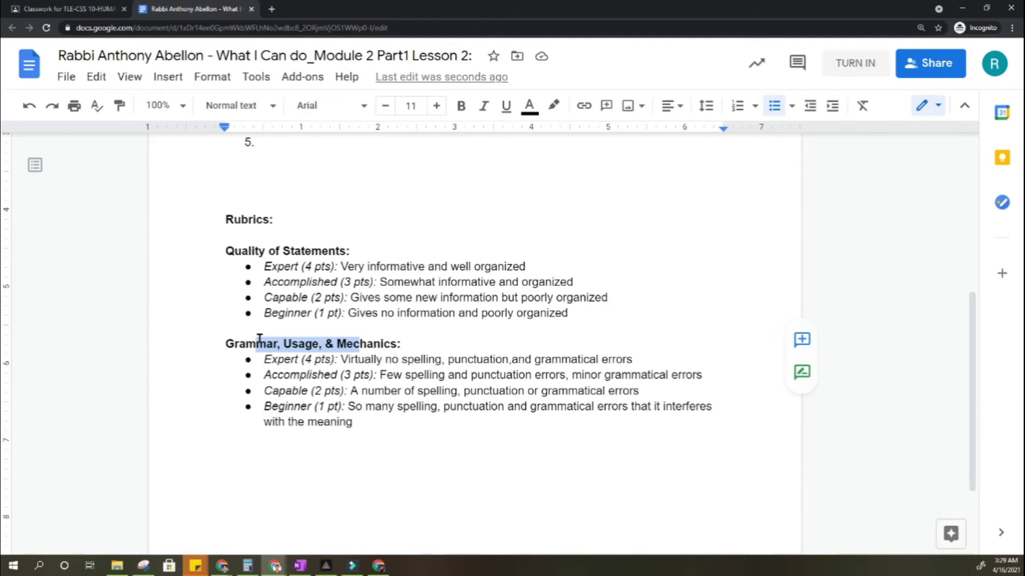
pyautogui.click(407, 431)
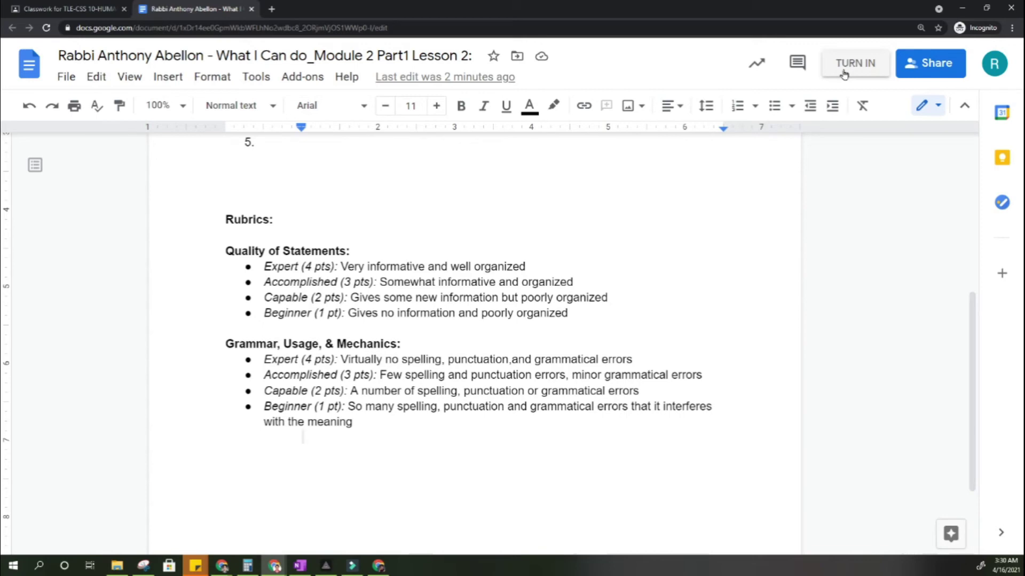
pyautogui.scroll(2, 647, 210)
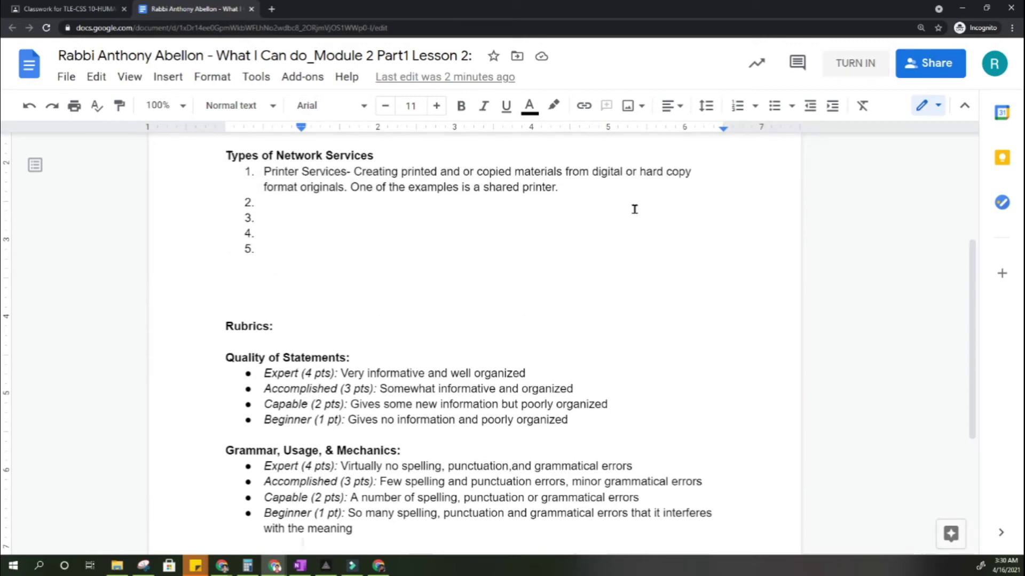
# Step: Switch to the OneNote module and read the What I Can Do questions for offline learners, continuing to the Assessment section
pyautogui.click(302, 566)
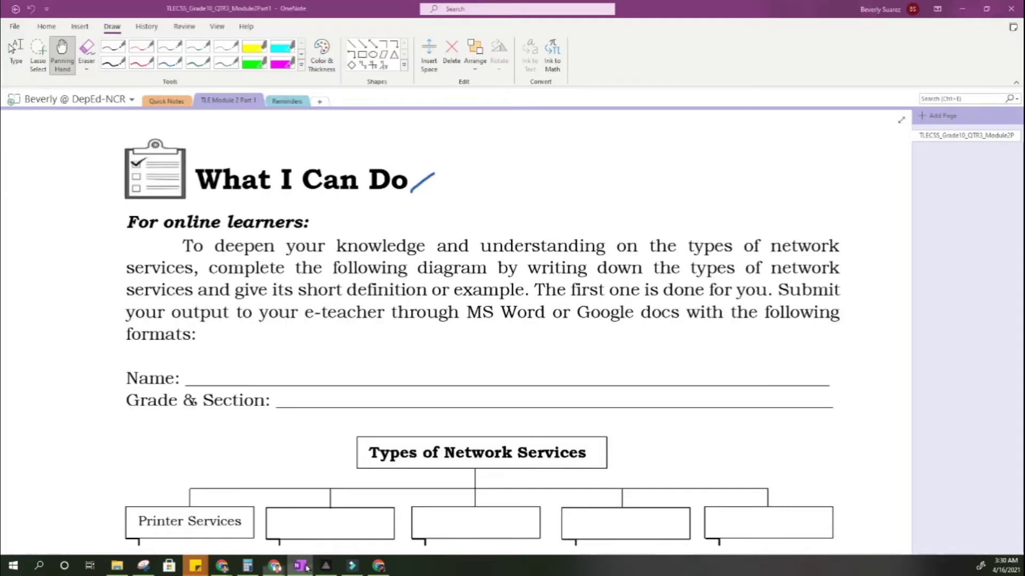
pyautogui.scroll(-10, 559, 323)
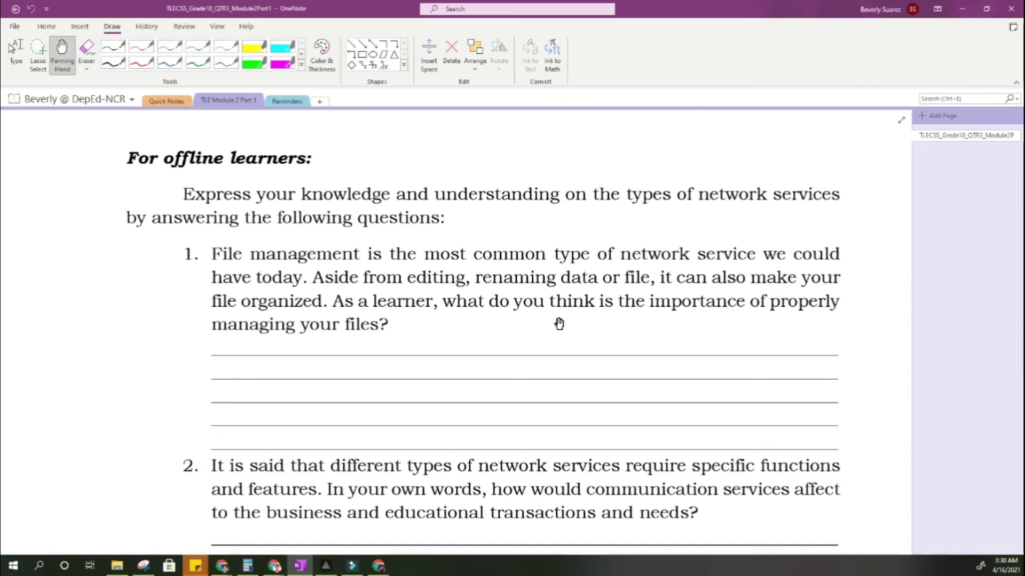
pyautogui.scroll(-2, 559, 323)
pyautogui.scroll(2, 558, 324)
pyautogui.scroll(-2, 558, 323)
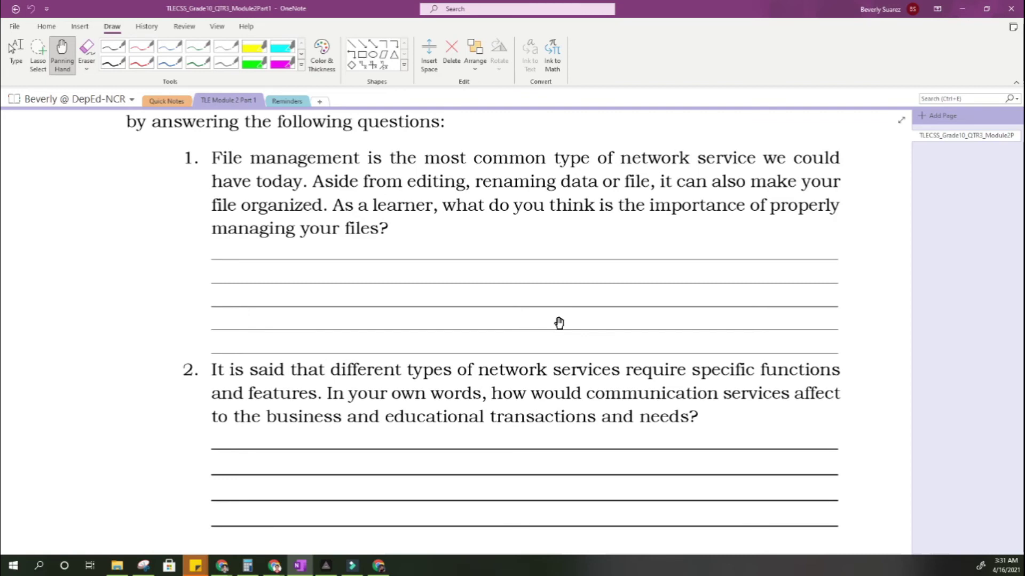
pyautogui.scroll(-2, 558, 323)
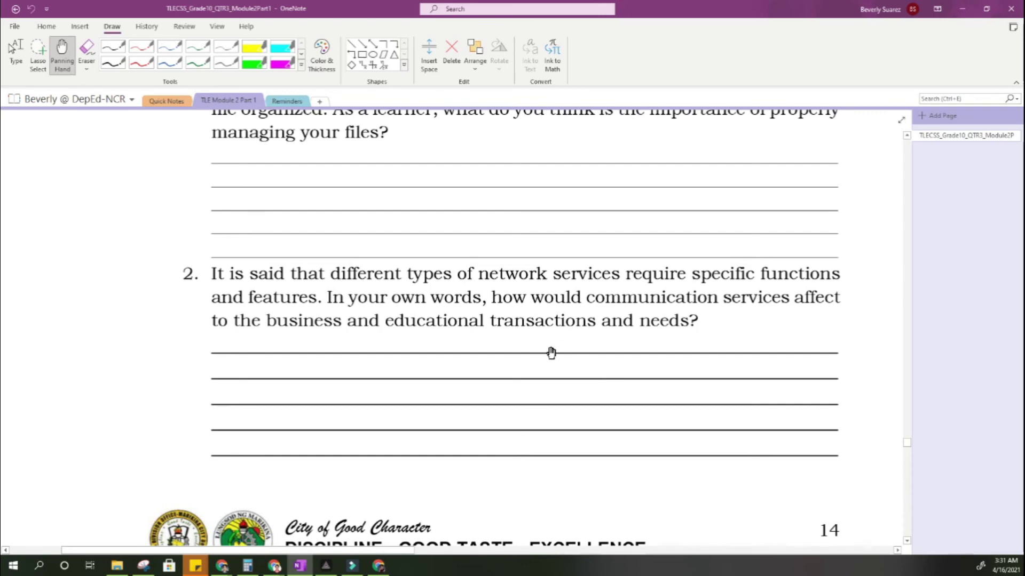
pyautogui.scroll(-10, 551, 352)
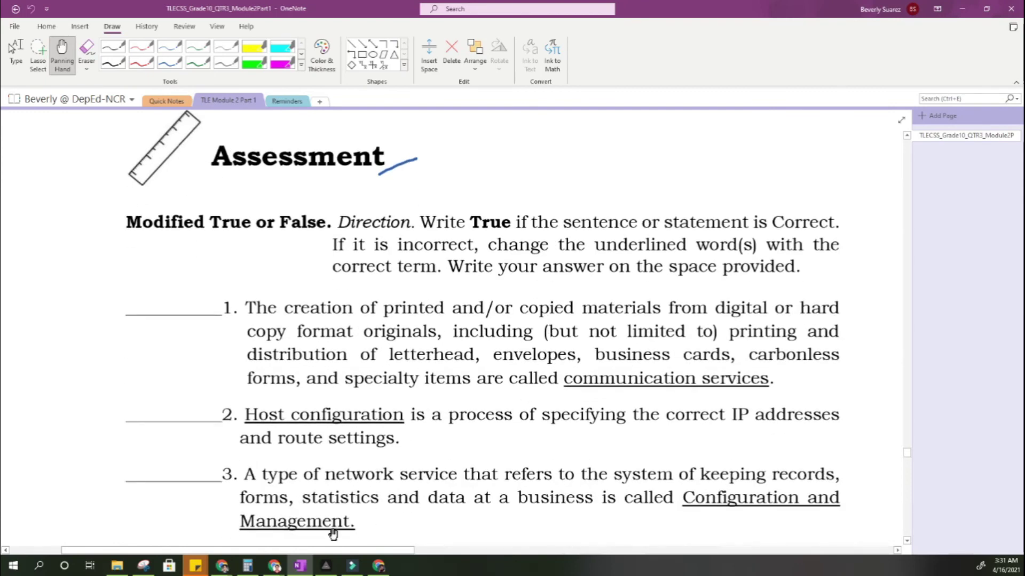
# Step: Switch to the eLearning site in Chrome and open Assessment_Module 2 Part 1_Lesson 2 from the Third Quarter assessments
pyautogui.moveTo(276, 567)
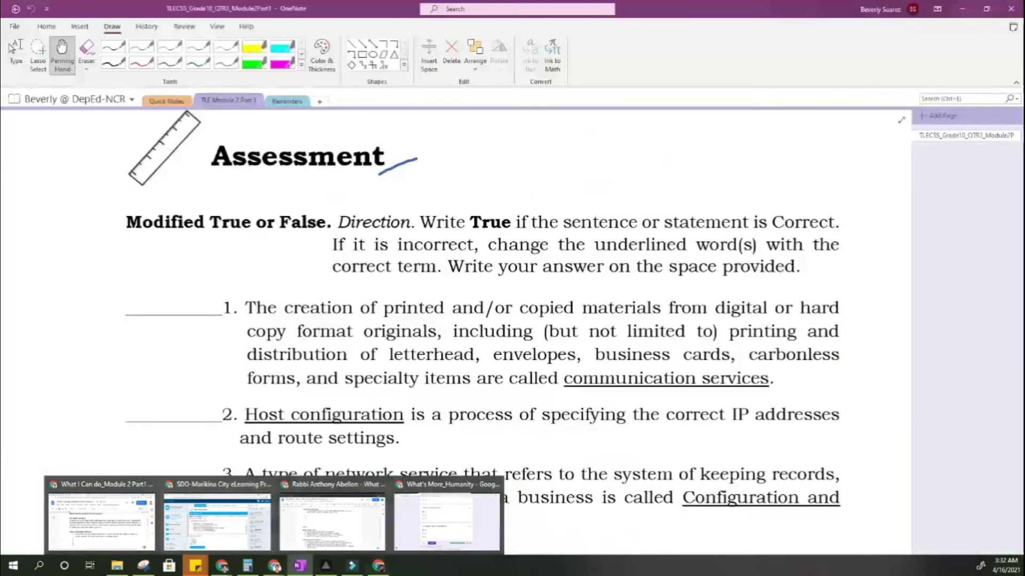
pyautogui.moveTo(222, 566)
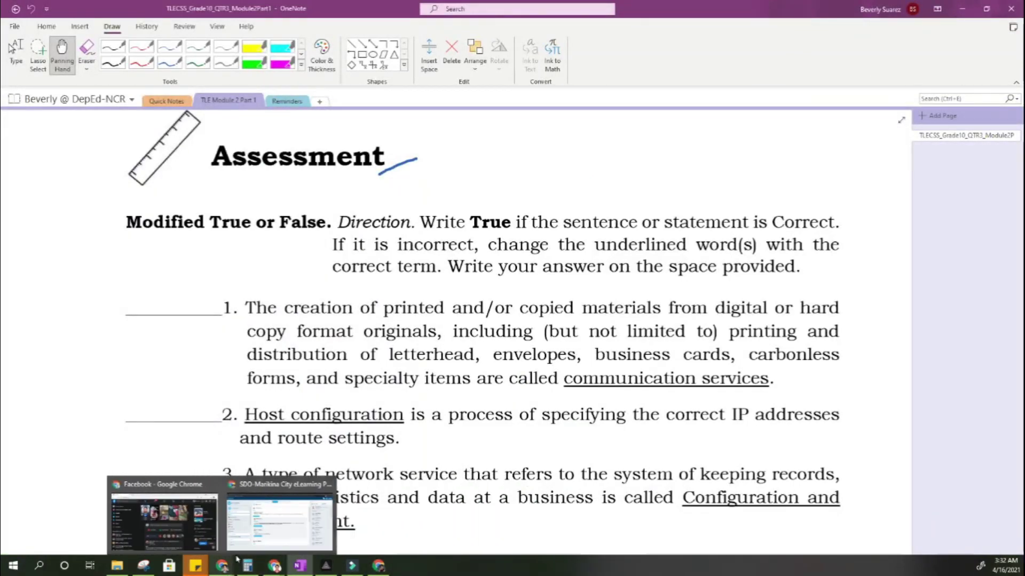
pyautogui.click(260, 519)
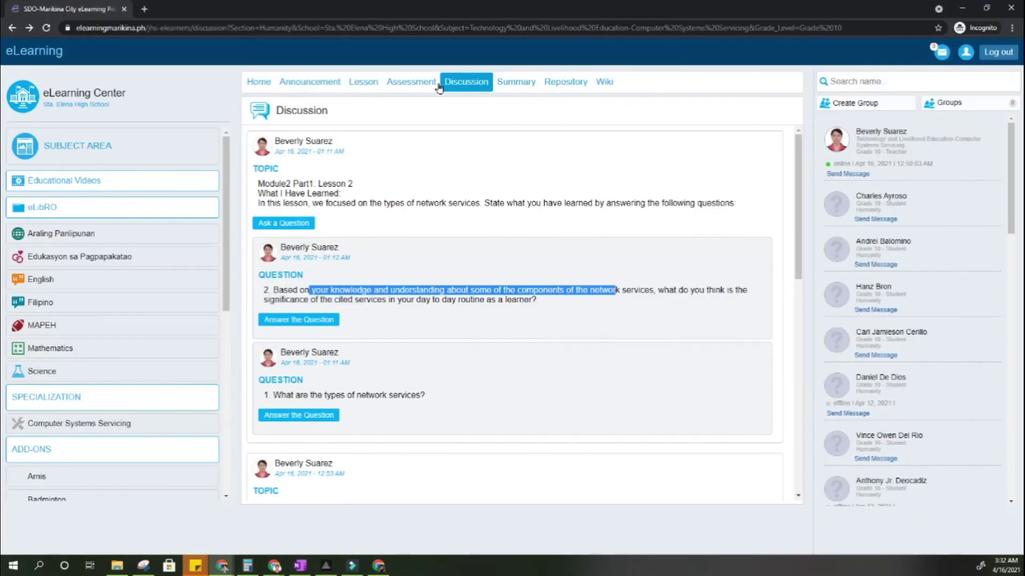
pyautogui.click(470, 134)
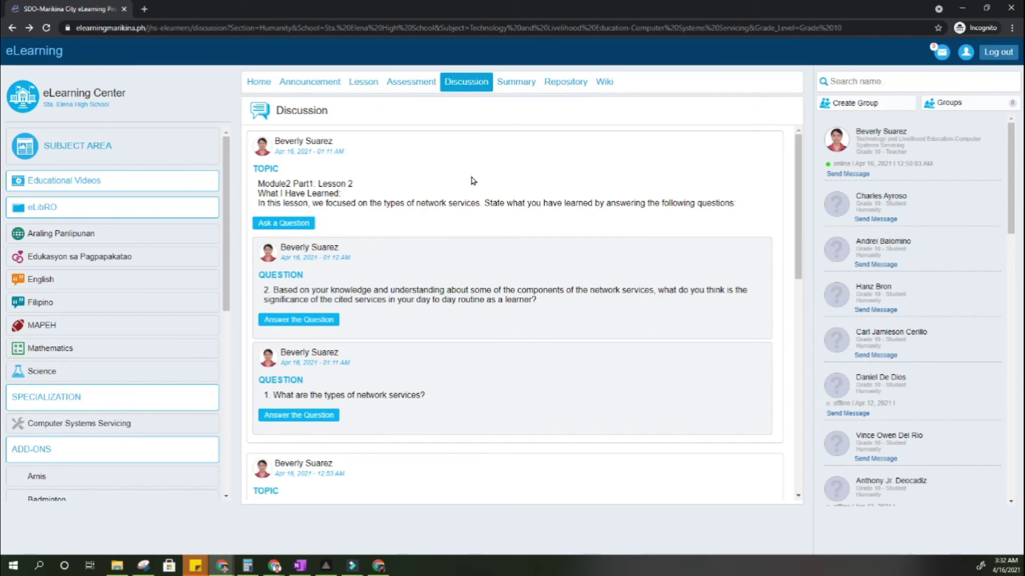
pyautogui.click(412, 90)
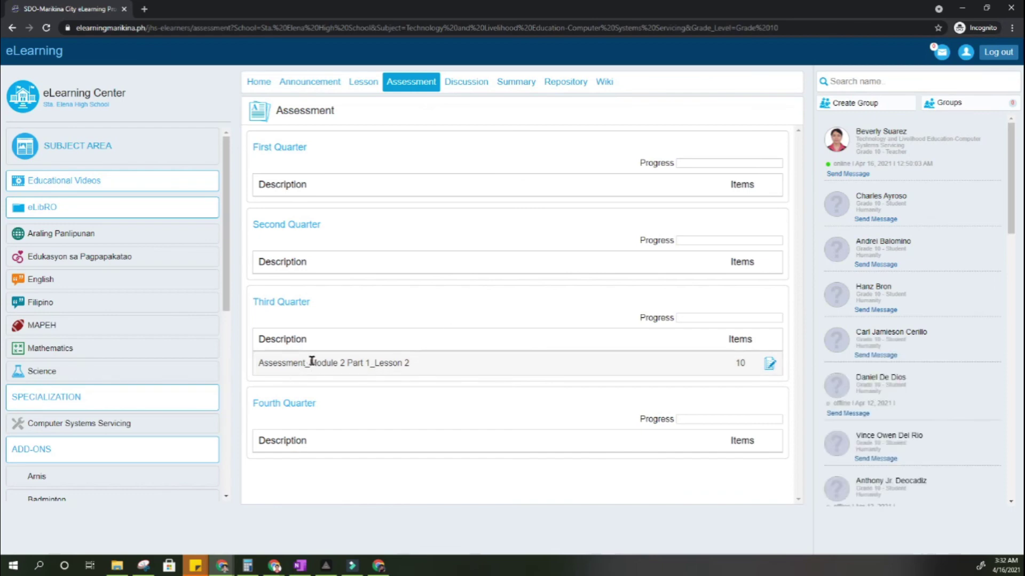
pyautogui.click(769, 364)
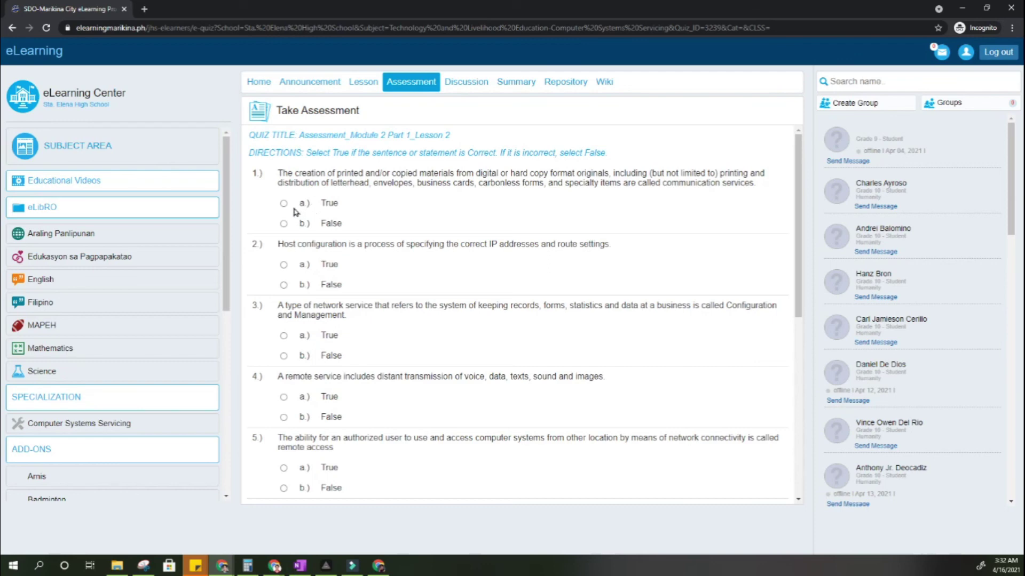
# Step: Answer items 1 to 4 of the assessment with True and item 5 with False
pyautogui.click(284, 224)
pyautogui.click(284, 204)
pyautogui.click(283, 265)
pyautogui.scroll(-4, 291, 291)
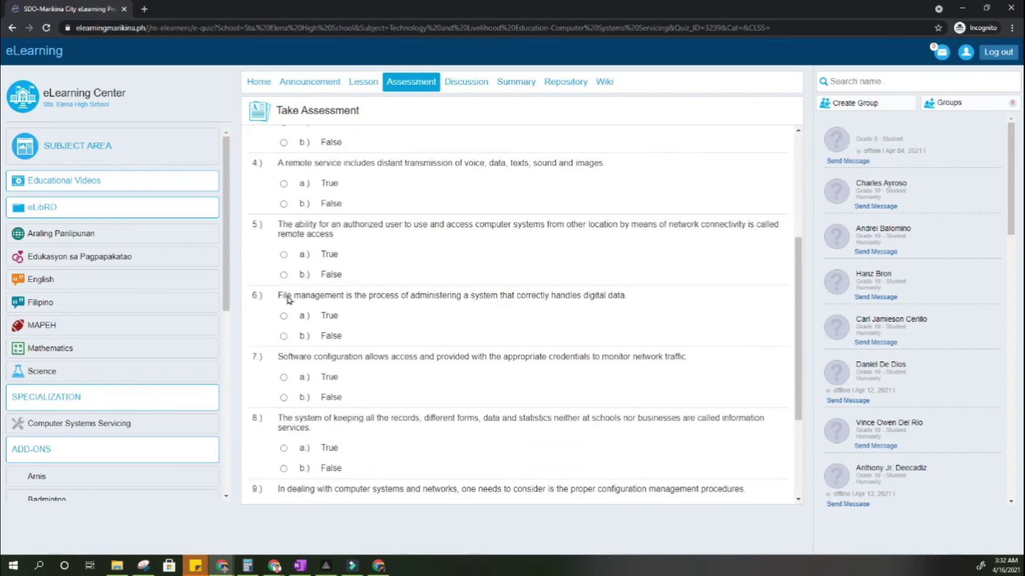
pyautogui.scroll(3, 288, 299)
pyautogui.click(284, 282)
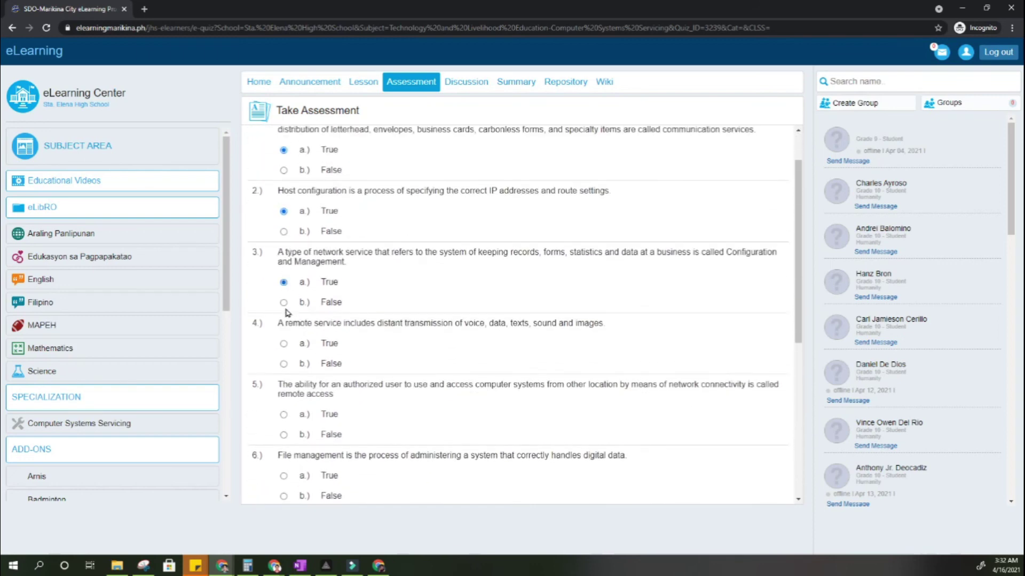
pyautogui.click(284, 344)
pyautogui.scroll(-2, 286, 341)
pyautogui.click(284, 325)
# Step: Answer items 6, 7 and 9 of the assessment with False and items 8 and 10 with True
pyautogui.scroll(-2, 285, 324)
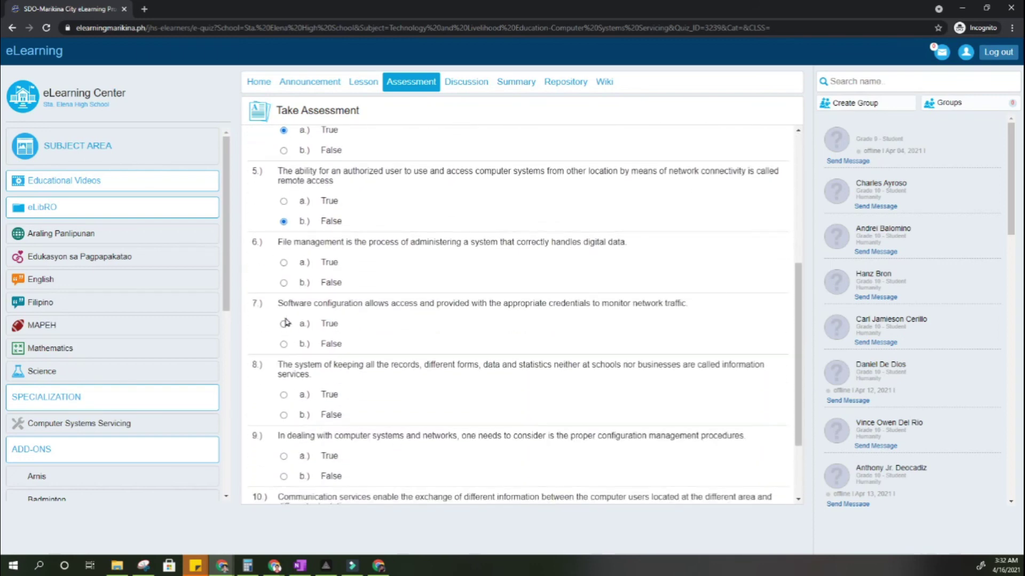
pyautogui.click(284, 283)
pyautogui.click(284, 345)
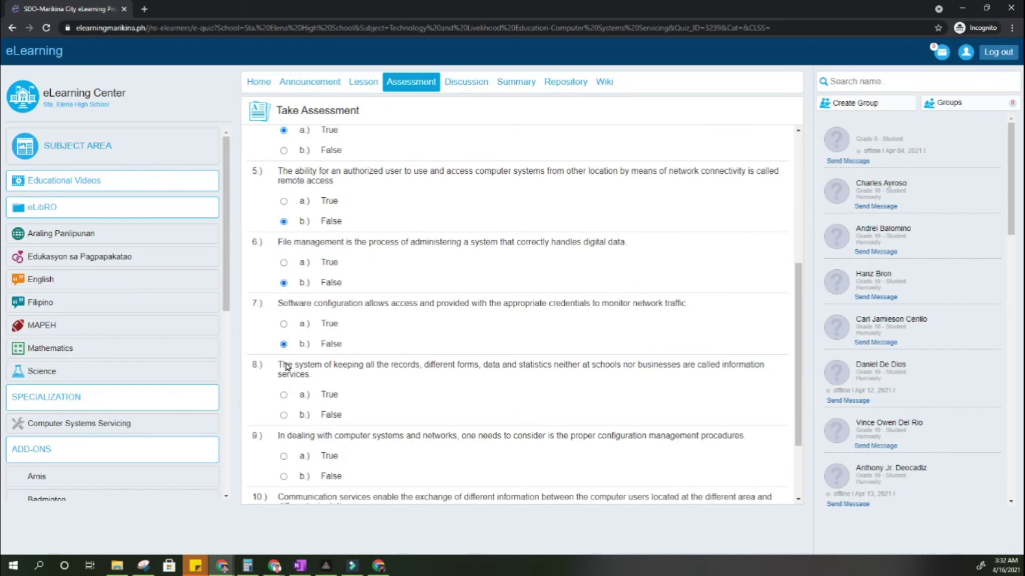
pyautogui.click(284, 395)
pyautogui.scroll(-2, 286, 397)
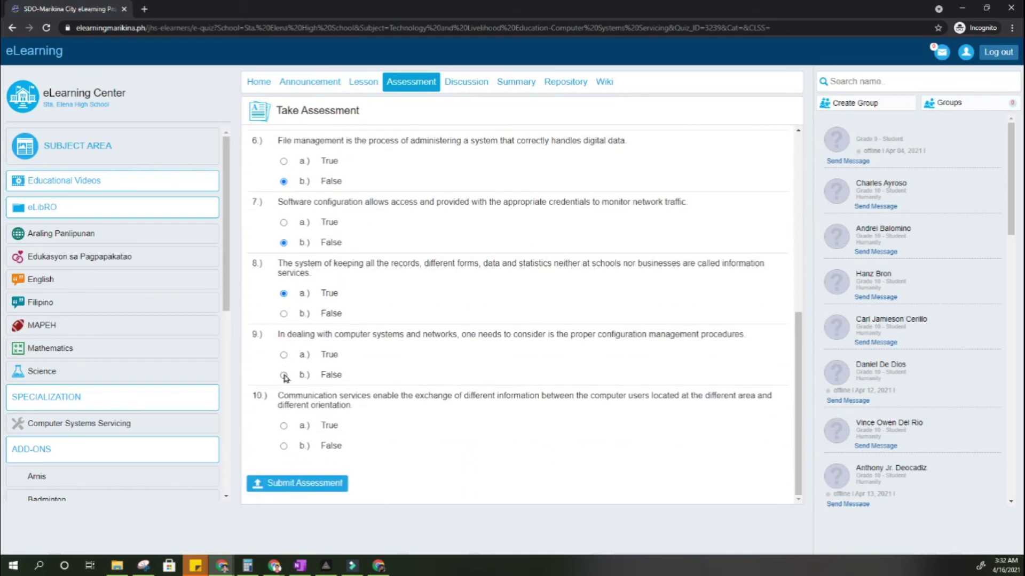
pyautogui.click(283, 375)
pyautogui.click(283, 425)
# Step: Review the chosen answers from item 10 back to item 1, and return to the assessment list without submitting
pyautogui.scroll(1, 579, 433)
pyautogui.scroll(-1, 580, 432)
pyautogui.scroll(6, 580, 433)
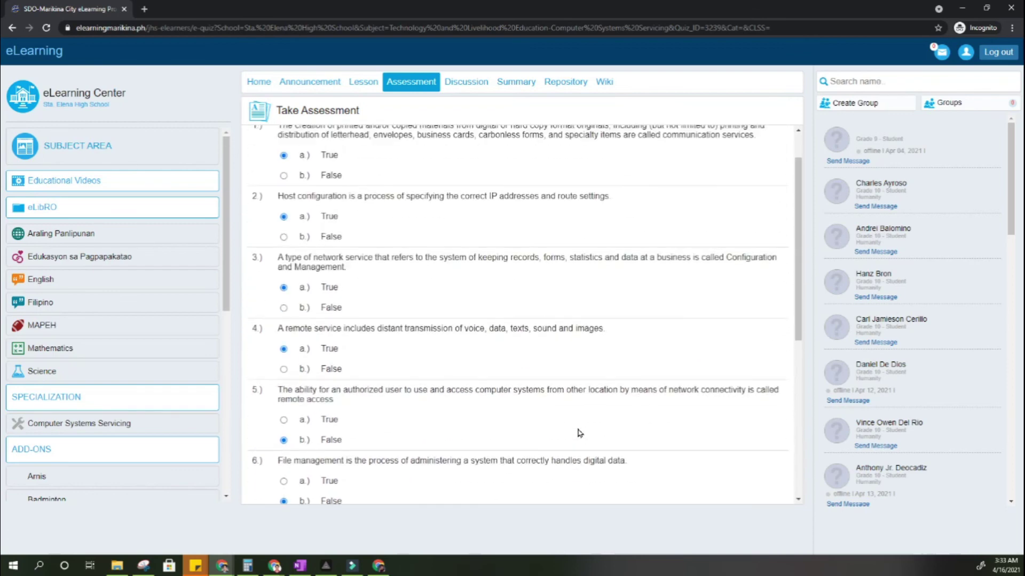
pyautogui.scroll(1, 580, 432)
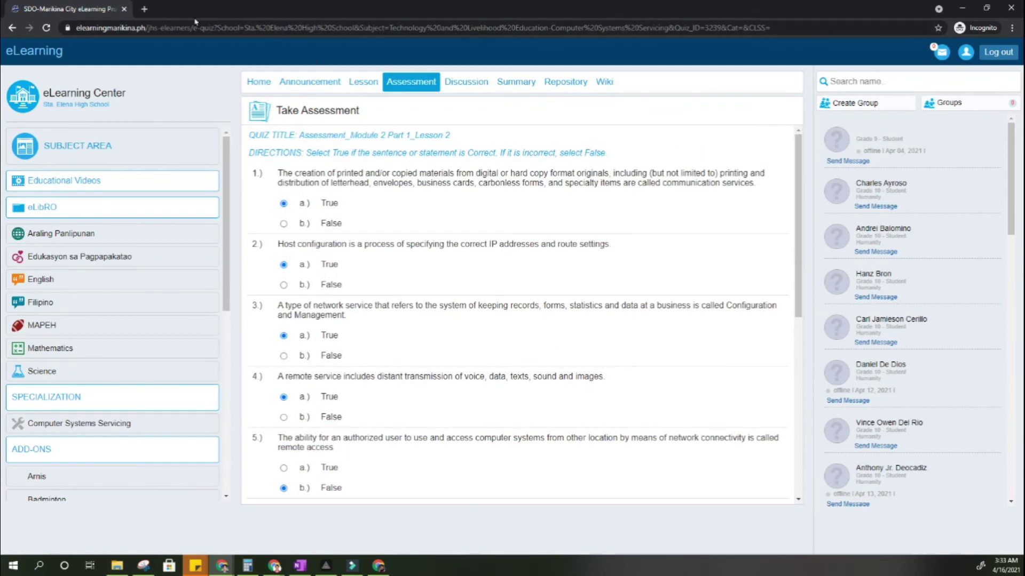
pyautogui.click(467, 85)
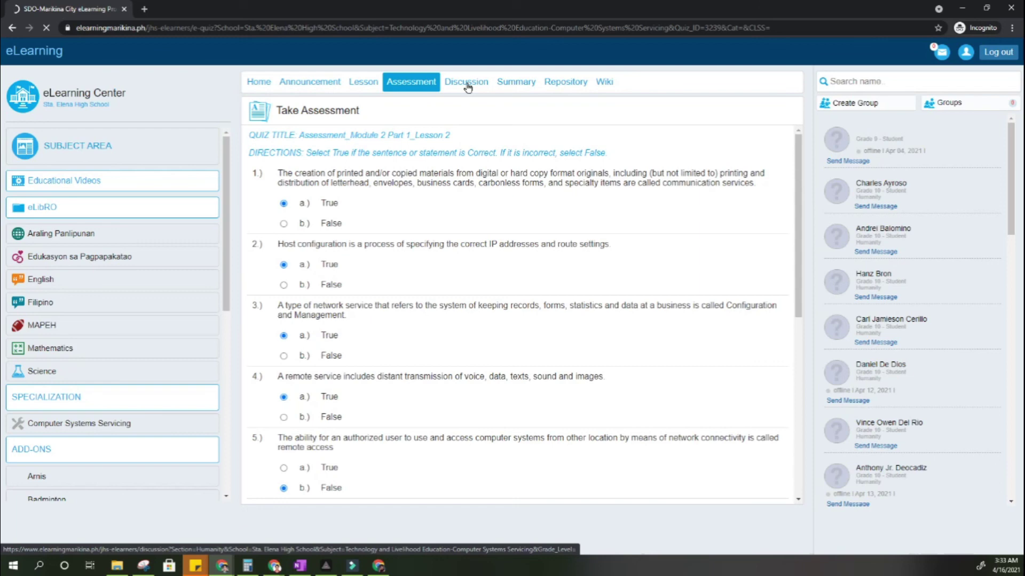
pyautogui.click(421, 87)
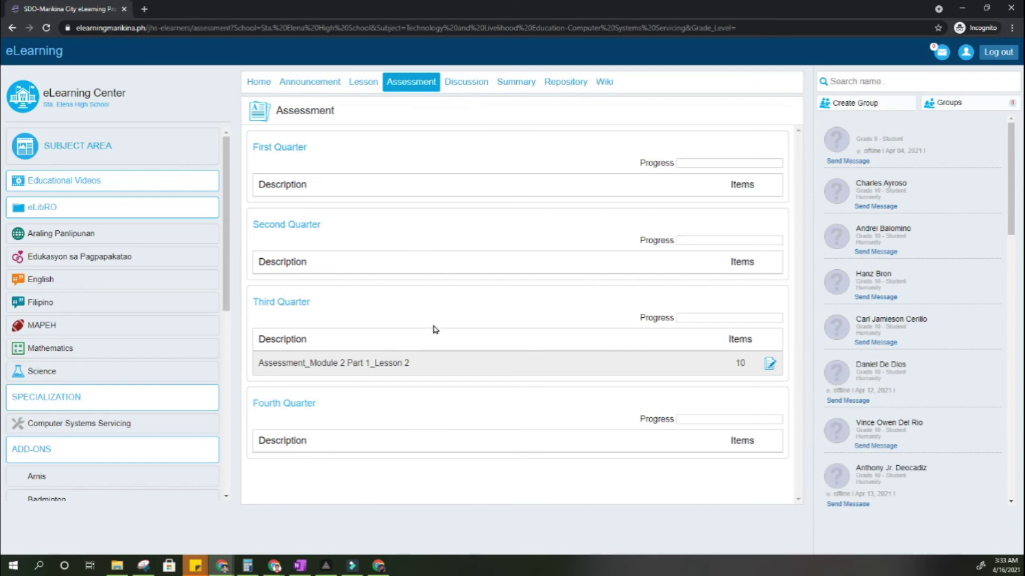
# Step: Switch to the OneNote module and review the Modified True or False items and the Additional Activities section
pyautogui.click(316, 565)
pyautogui.scroll(-5, 488, 430)
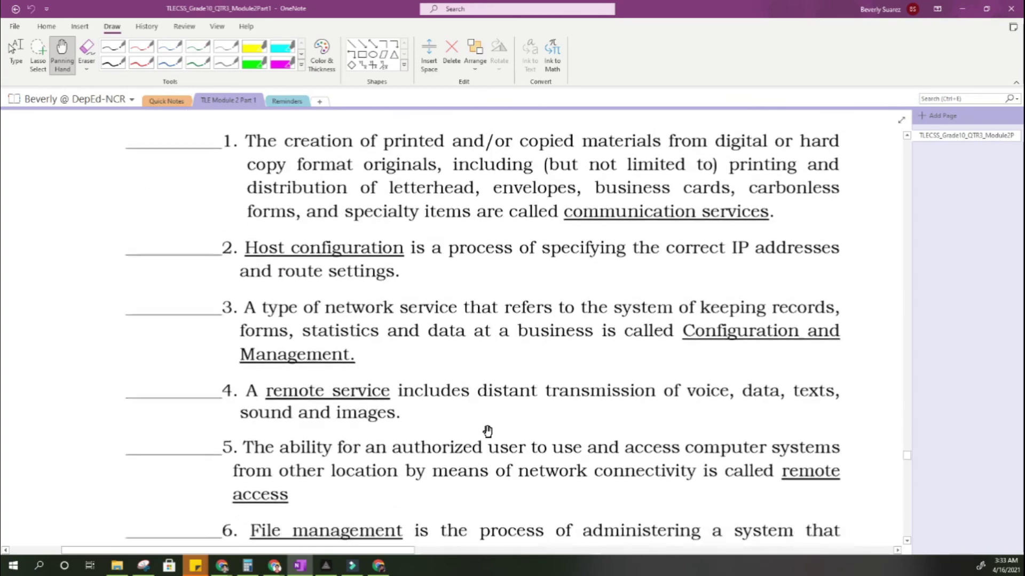
pyautogui.scroll(-4, 487, 430)
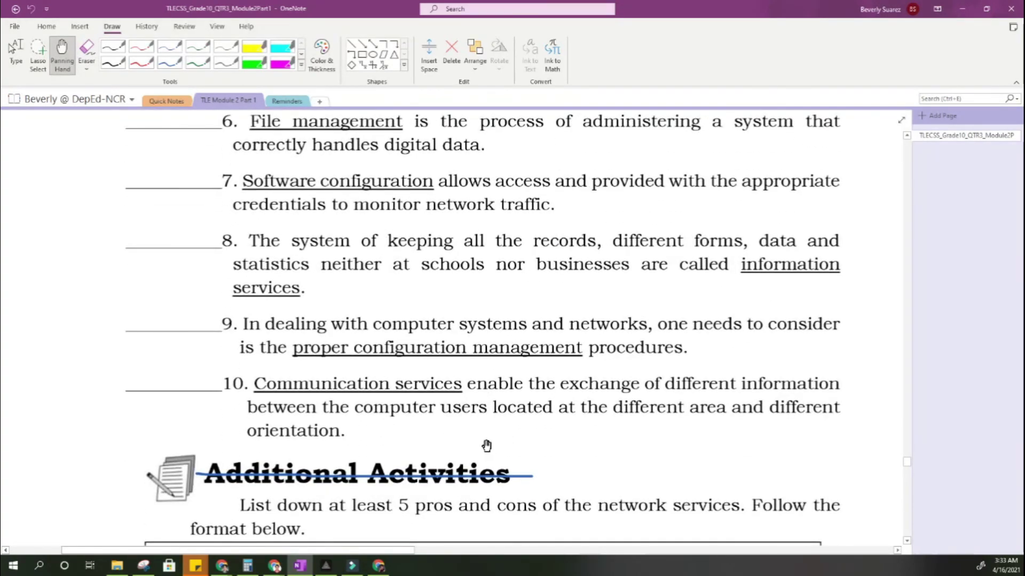
pyautogui.scroll(-2, 487, 447)
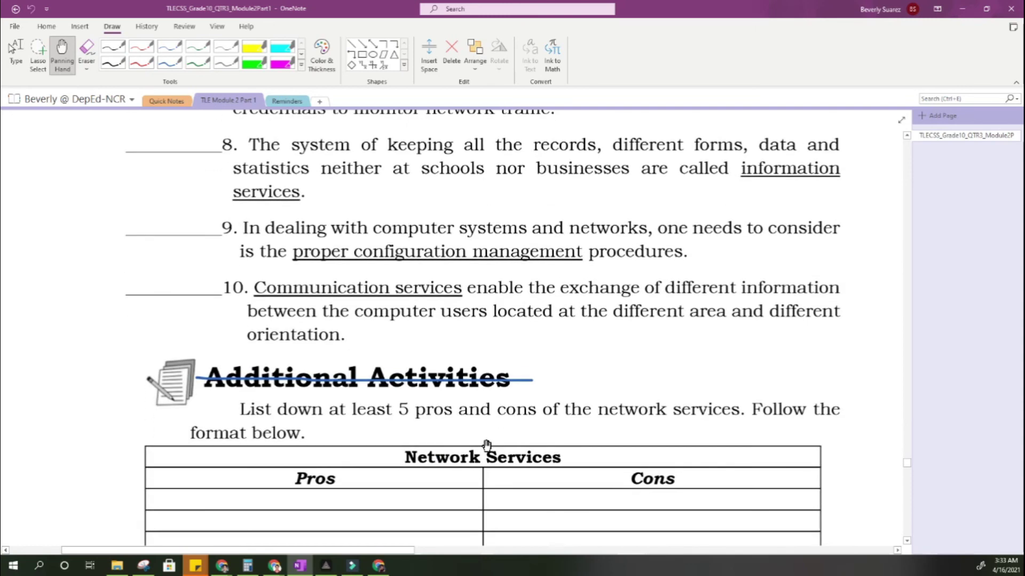
pyautogui.scroll(4, 486, 445)
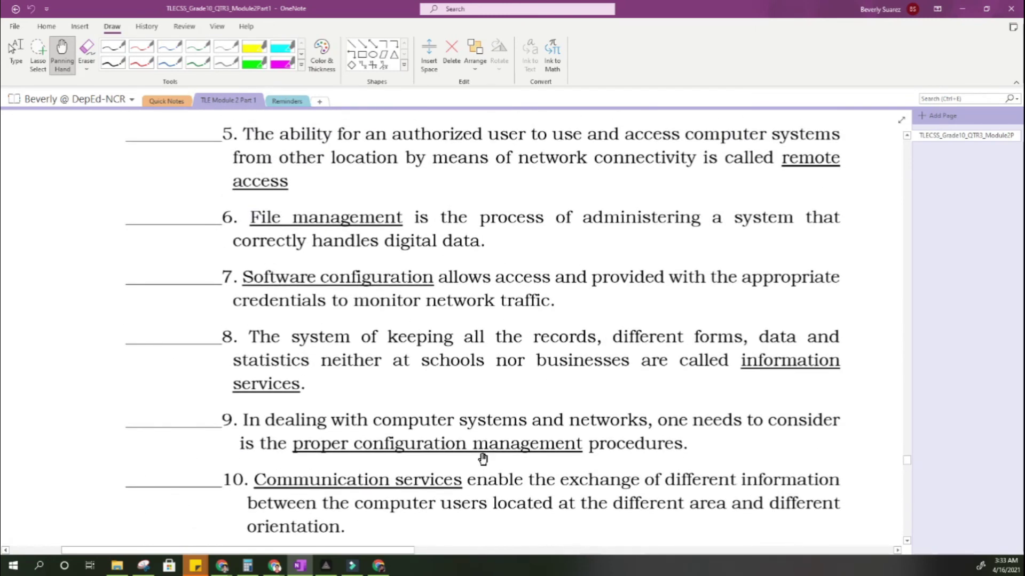